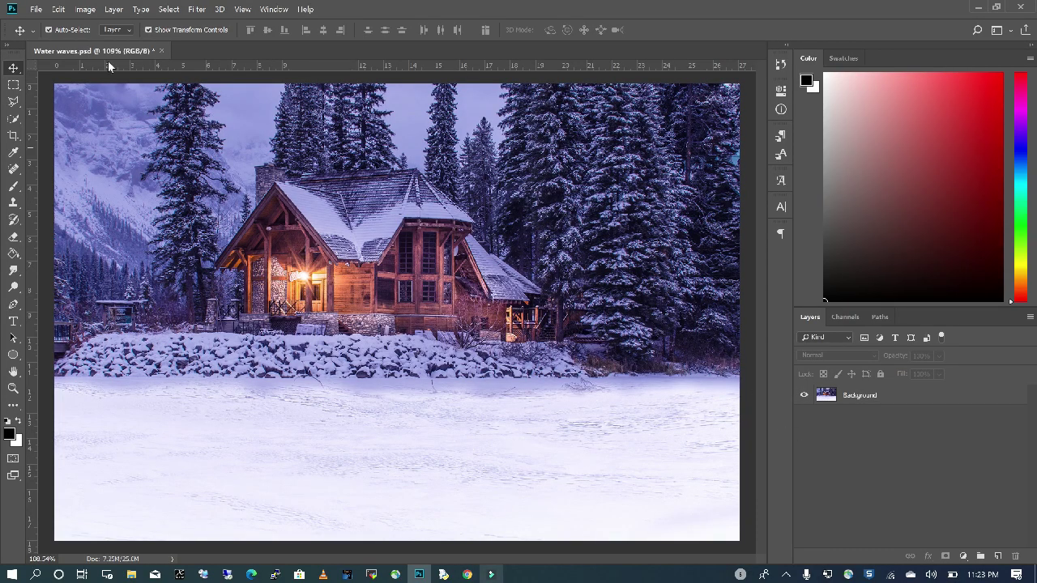
- Switch to the Rectangular Marquee tool in the toolbar
left_click(13, 85)
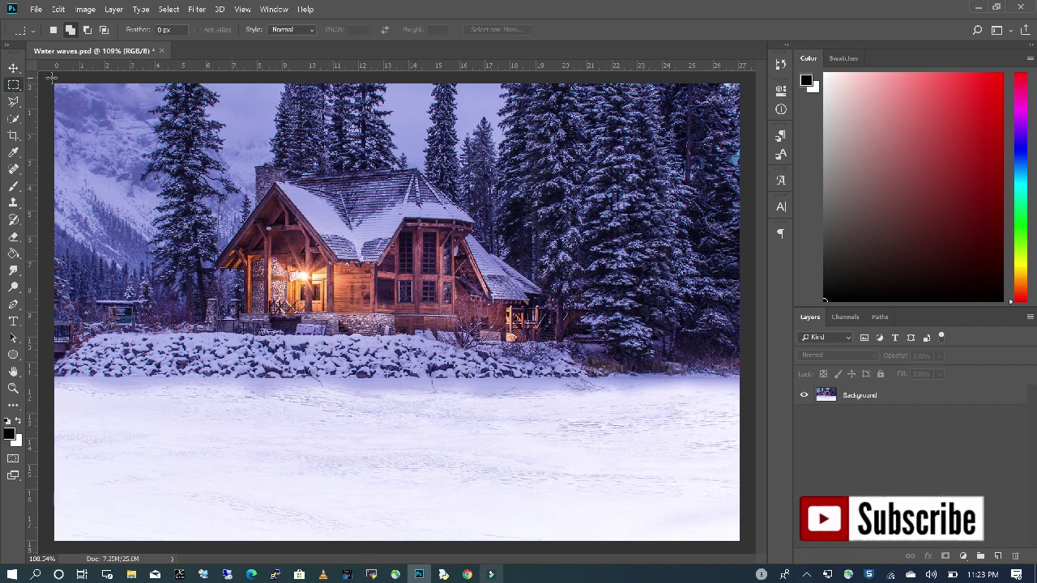
- Marquee the photo from the top-left corner to the shoreline and copy it to a new Layer 1 with Layer Via Copy
left_click_drag(51, 77, 747, 388)
left_click(874, 402)
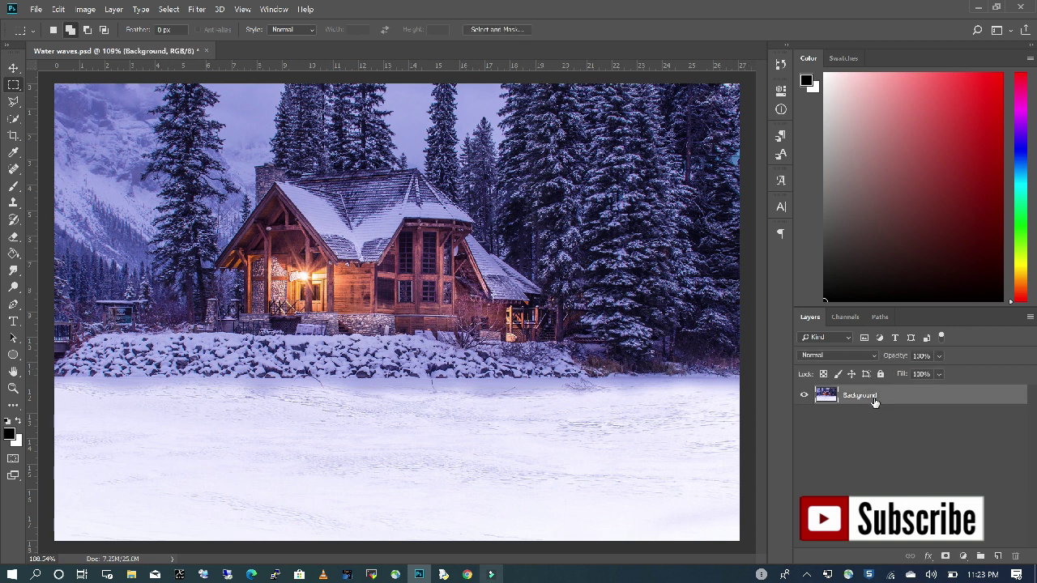
right_click(429, 246)
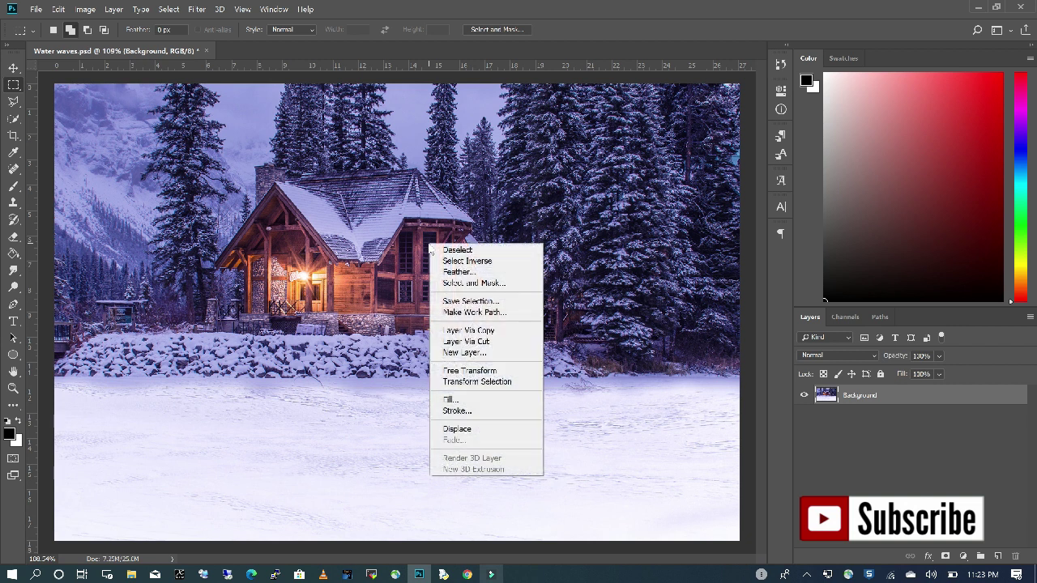
left_click(500, 332)
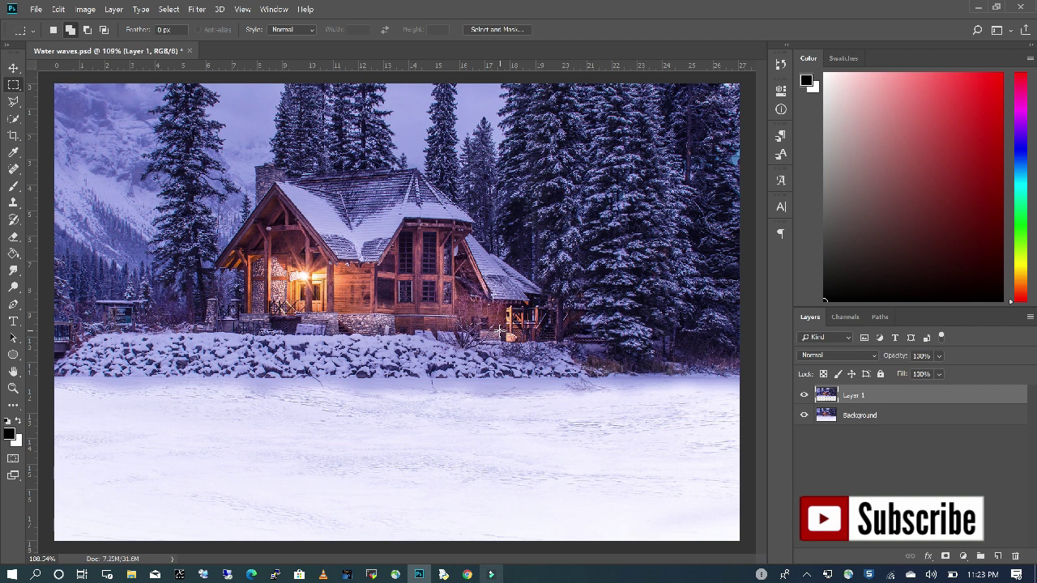
- Free-transform Layer 1 upside down below the shoreline, stretched to the canvas bottom edge
key("ctrl+t")
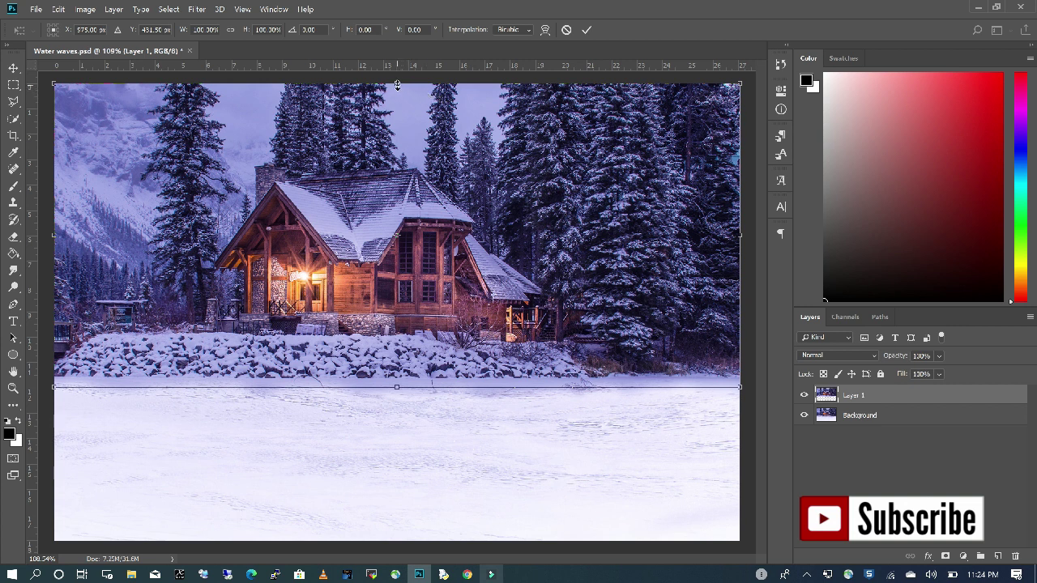
left_click_drag(398, 85, 395, 542)
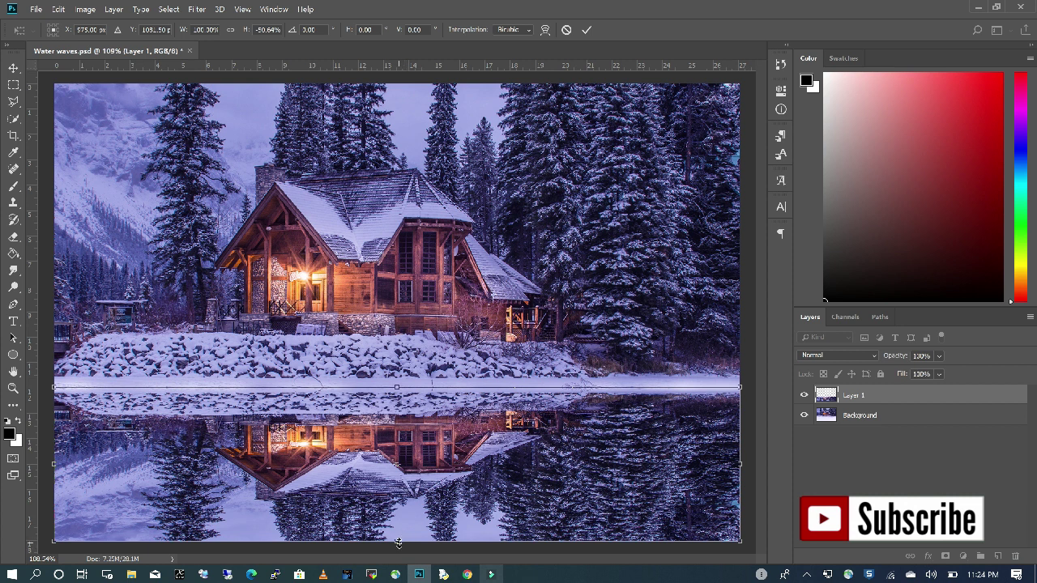
left_click_drag(397, 549, 400, 545)
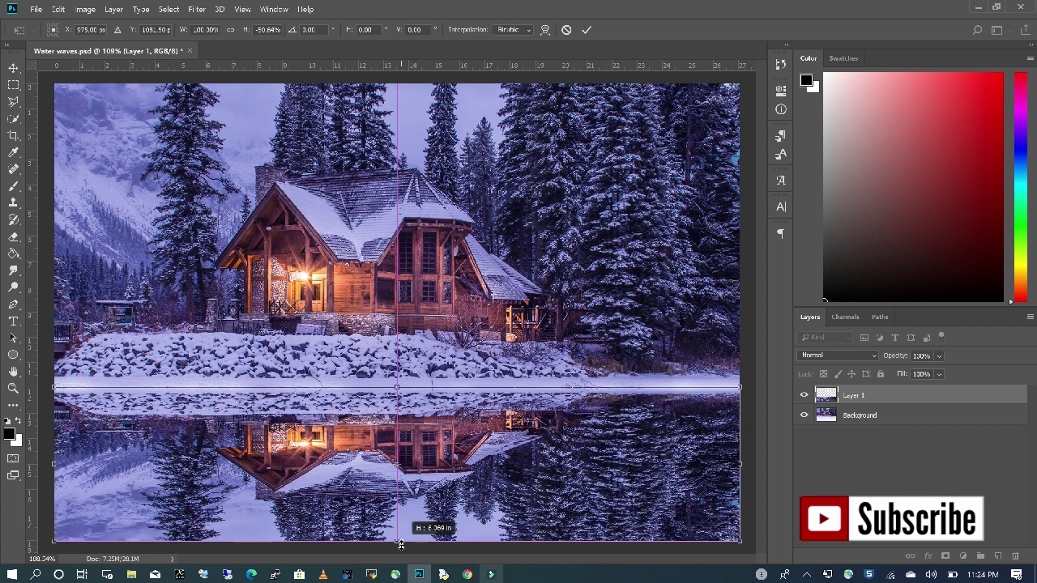
left_click_drag(400, 545, 400, 552)
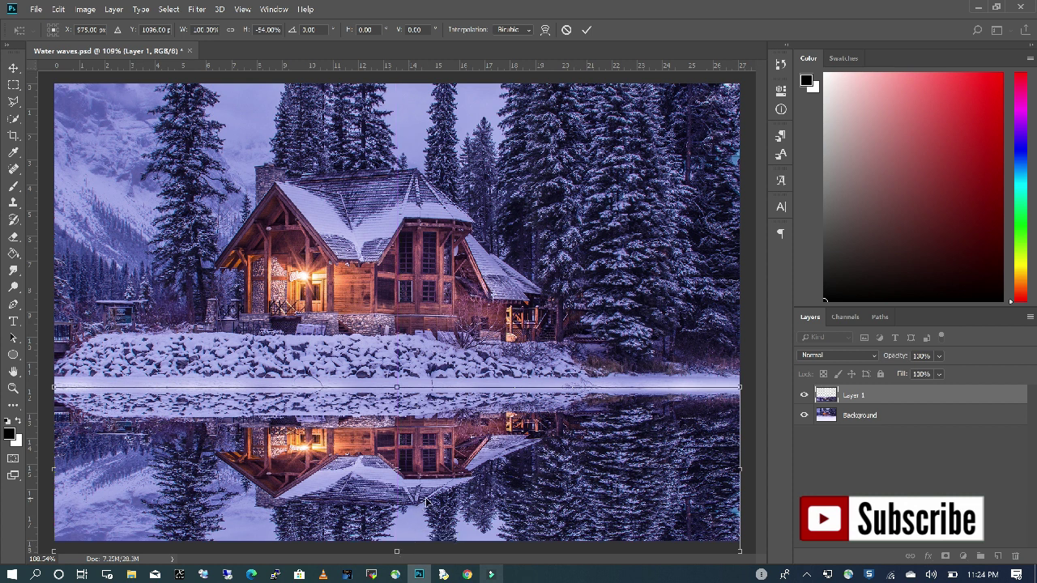
key("m")
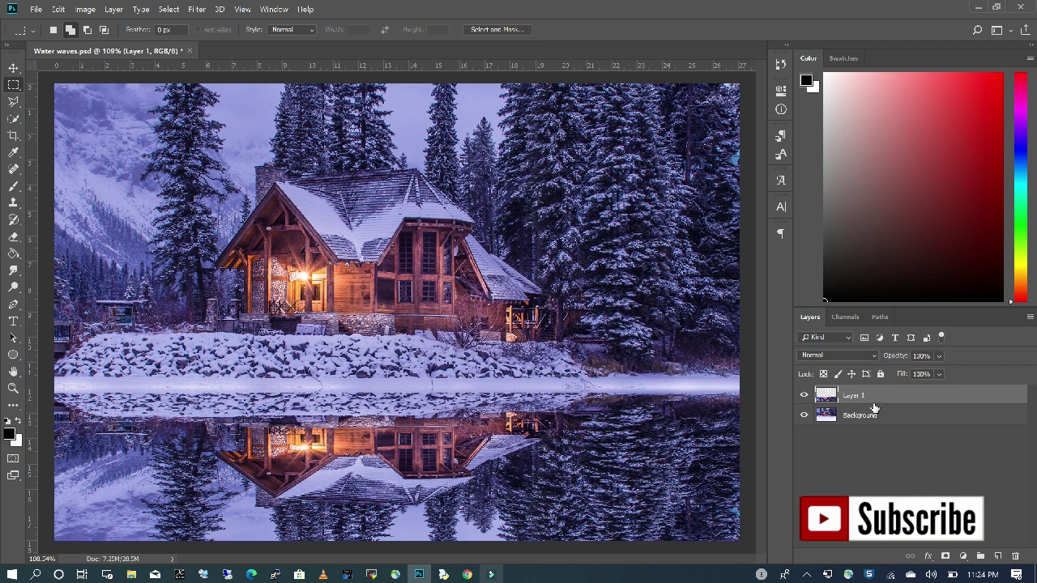
- Rename Layer 1 to 'Reflection'
double_click(856, 394)
type("Reflection")
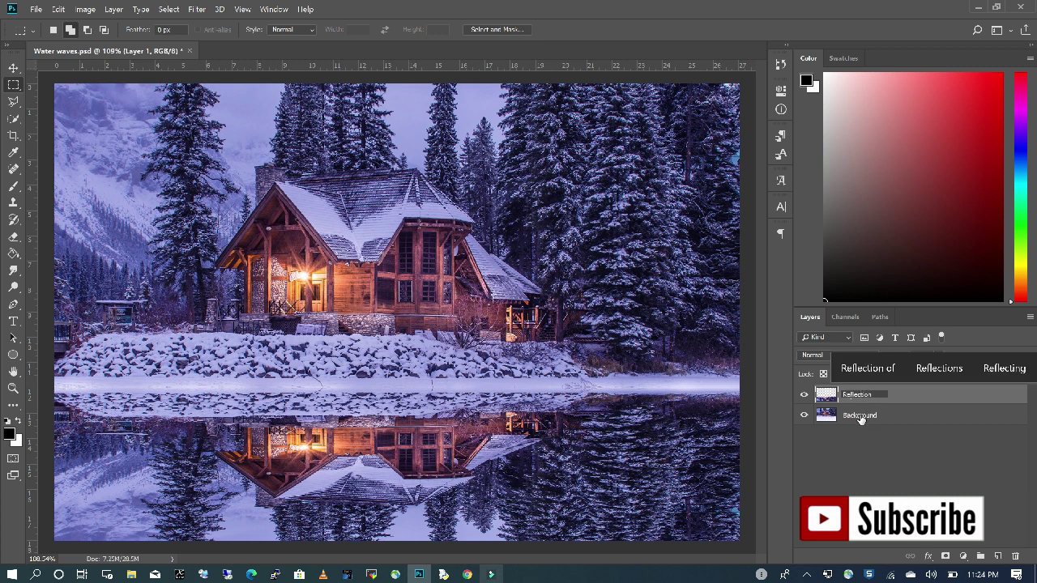
key("Return")
left_click(875, 437)
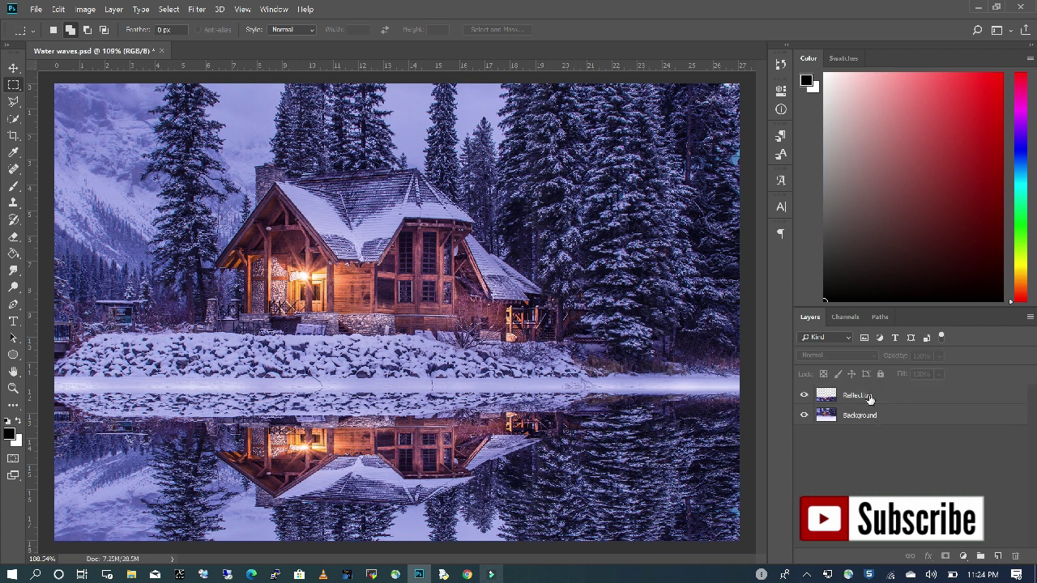
- Convert the Reflection layer to a smart object
left_click(869, 395)
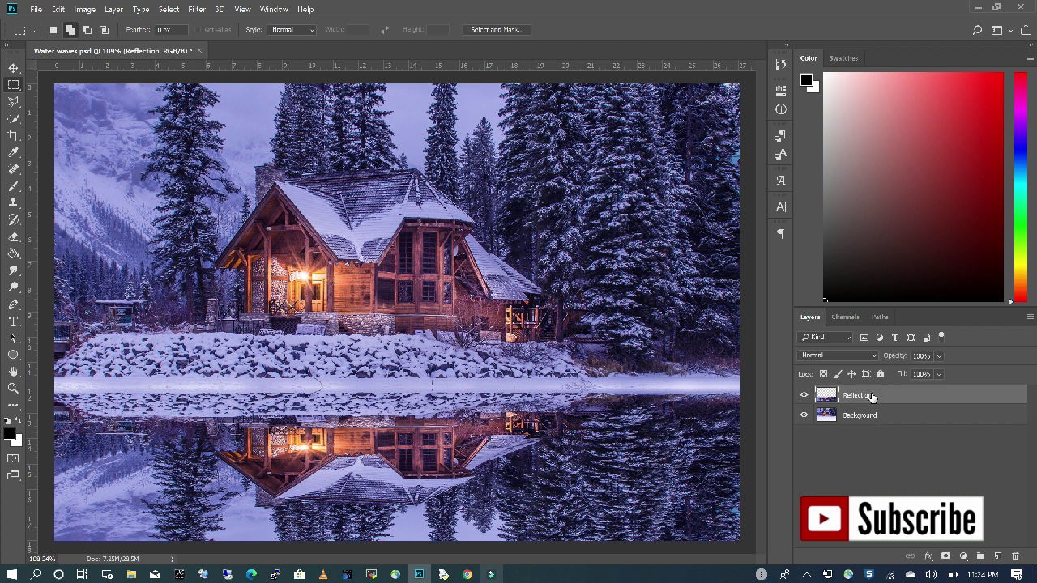
right_click(871, 396)
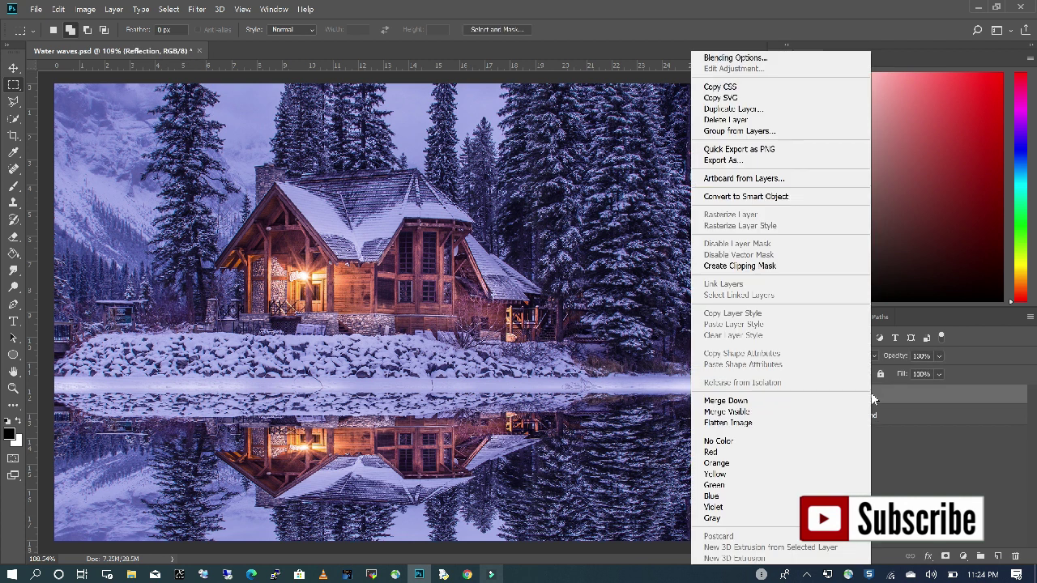
left_click(767, 197)
left_click(908, 491)
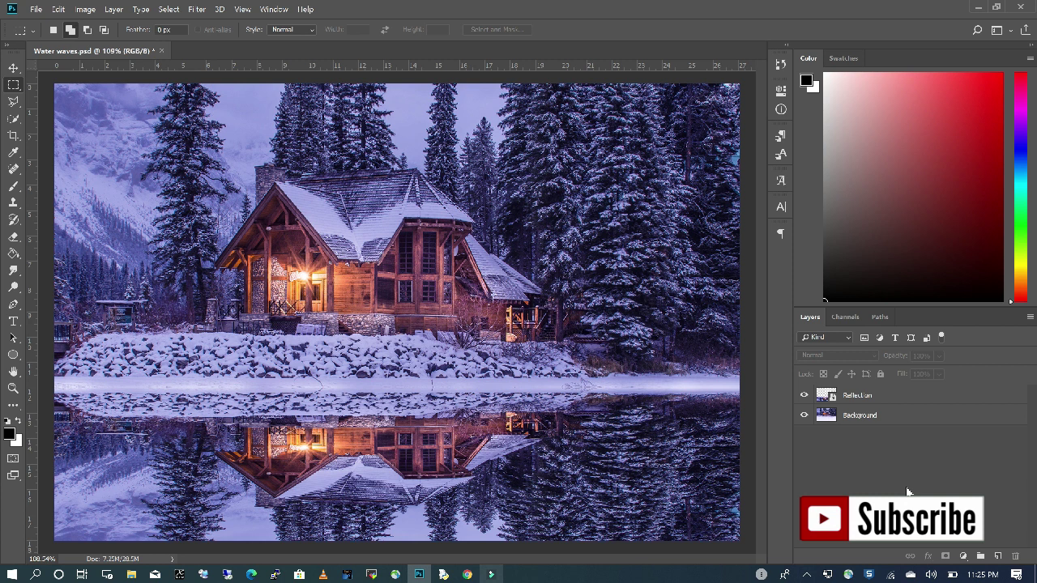
- Give Reflection a Motion Blur at angle 90, distance 15 pixels, then load its outline as a selection
left_click(871, 396)
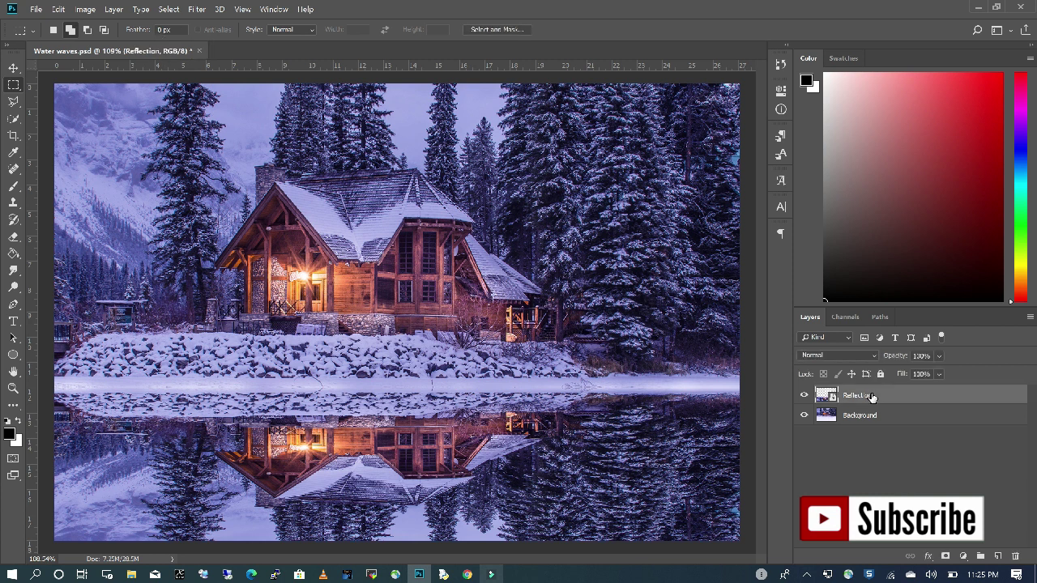
left_click(196, 10)
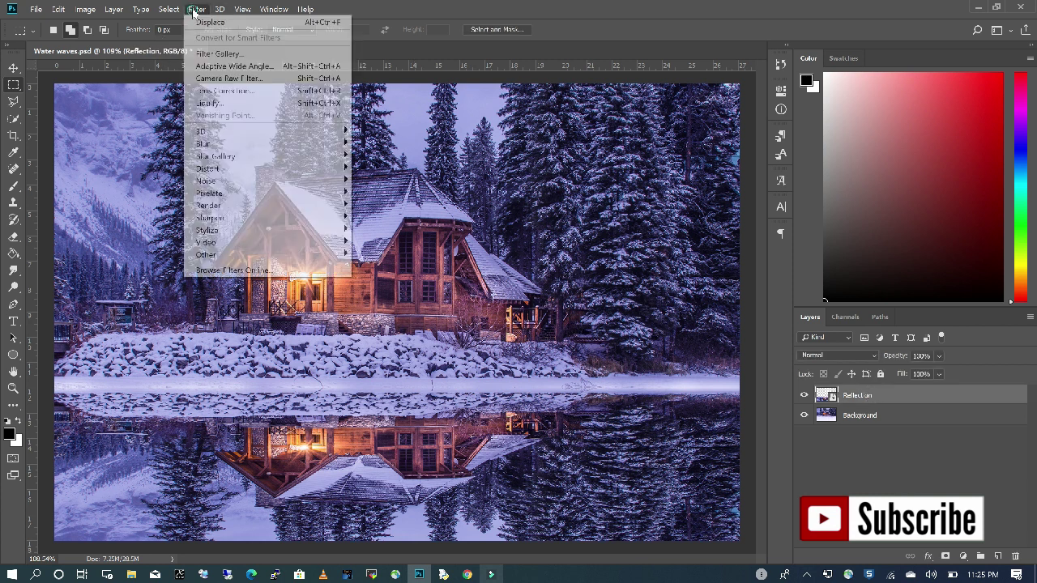
mouse_move(218, 143)
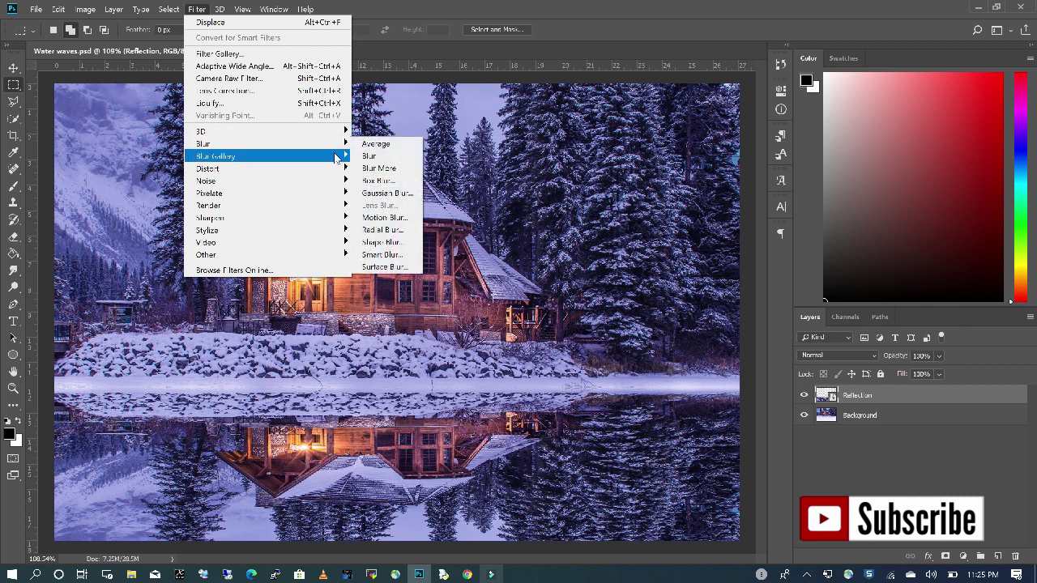
left_click(387, 218)
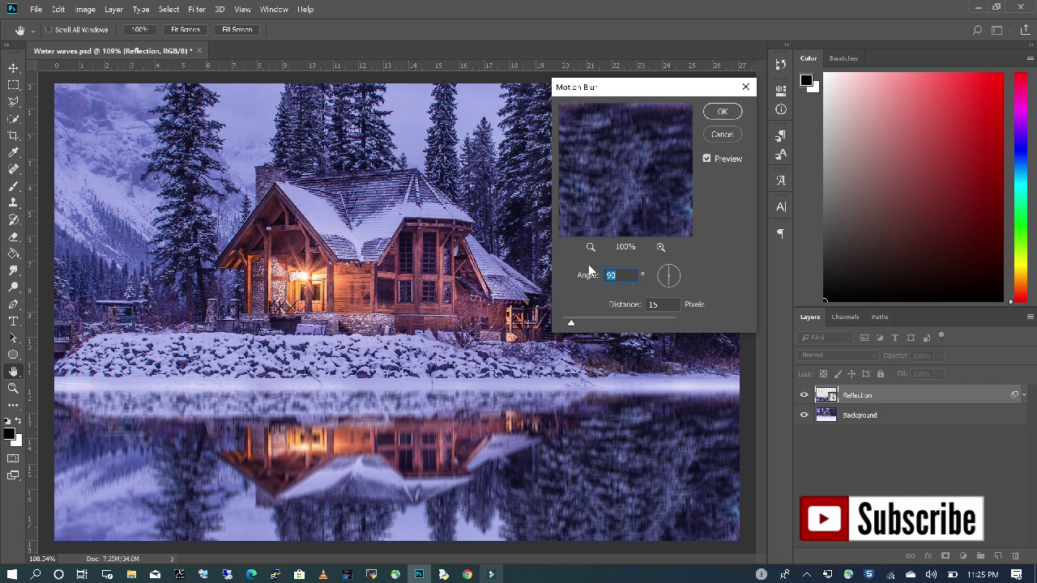
left_click(721, 113)
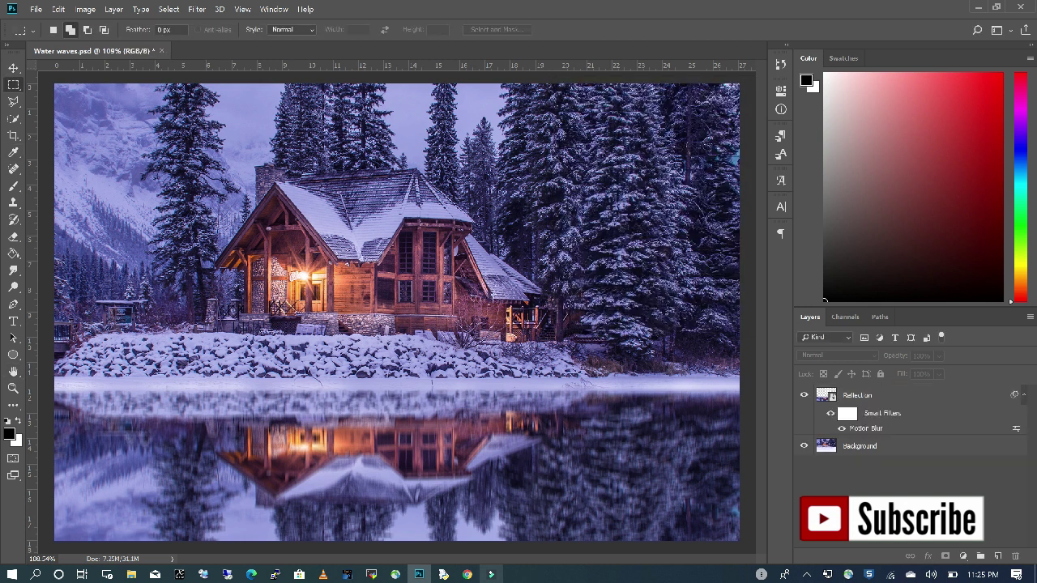
left_click(833, 399, "ctrl")
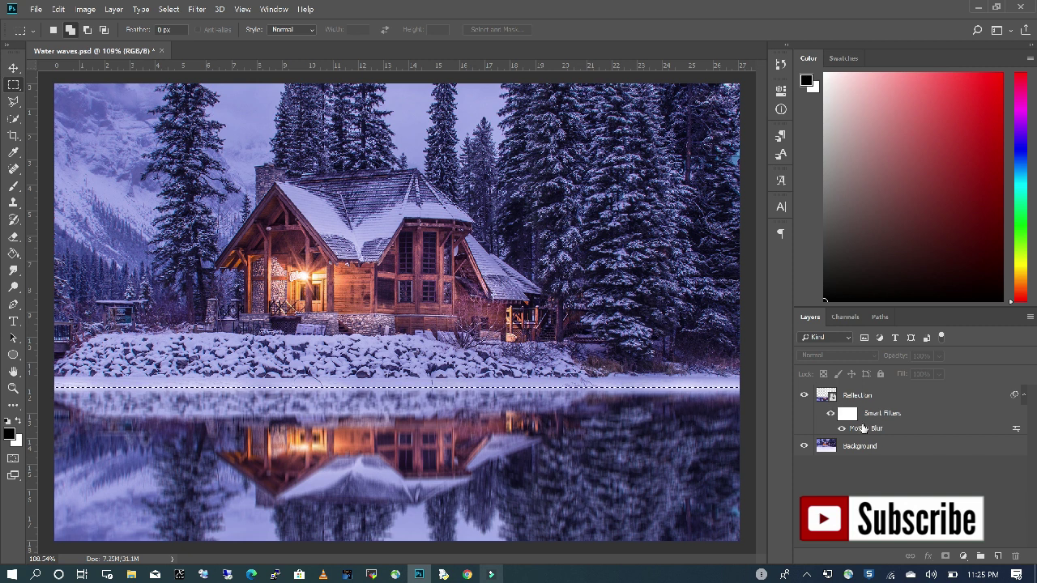
- Add a new Layer 1 and paint-bucket the selected lower area solid black
left_click(999, 558)
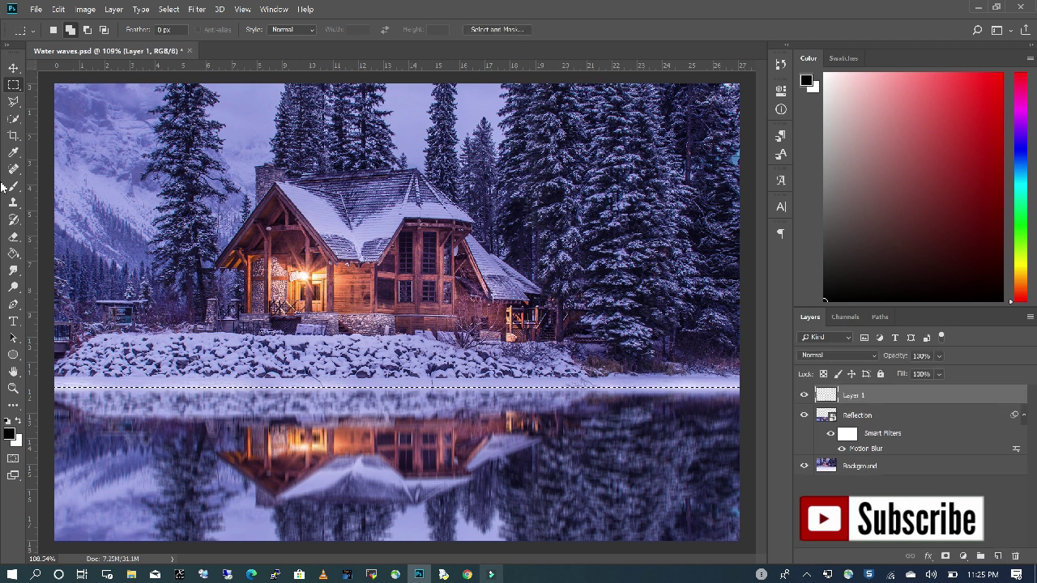
left_click(13, 253)
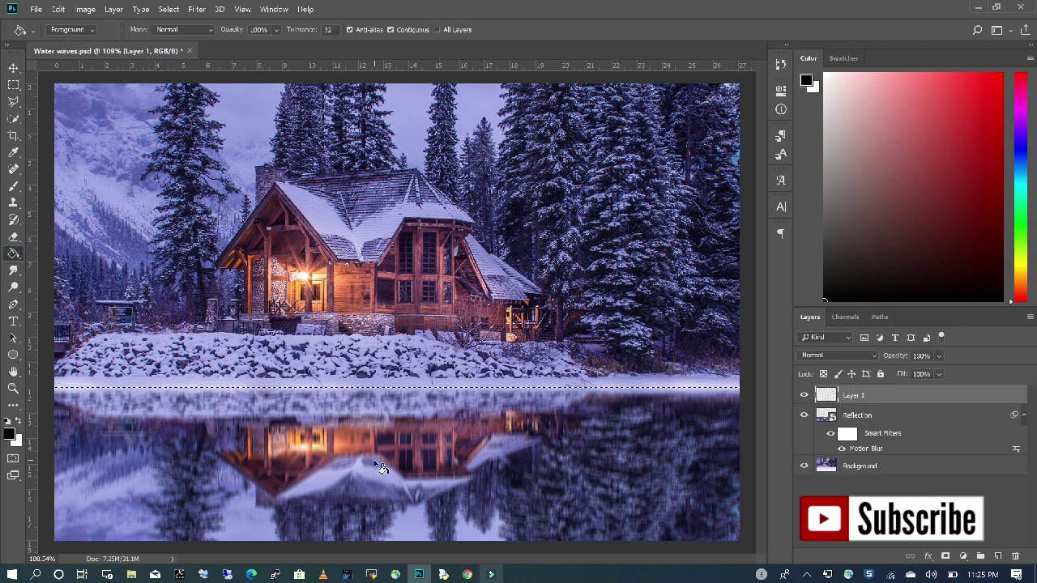
left_click(382, 468)
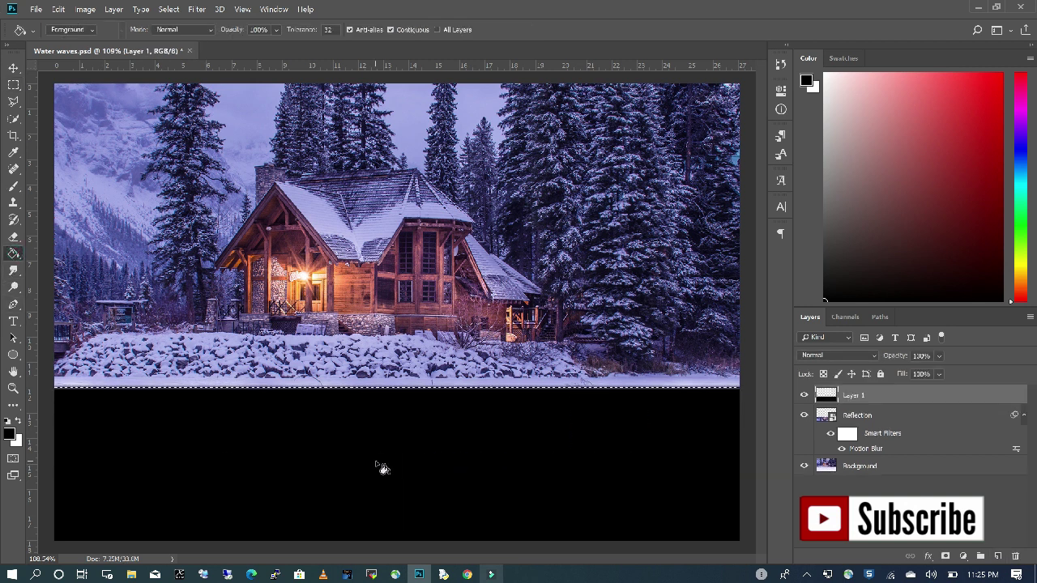
- Add heavy noise to Layer 1's black area
left_click(198, 9)
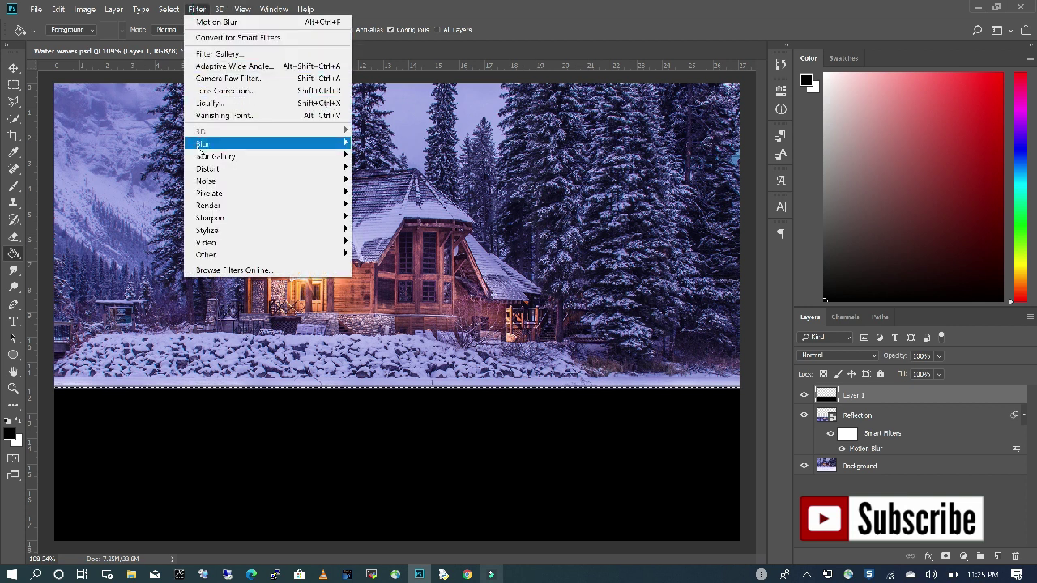
mouse_move(206, 183)
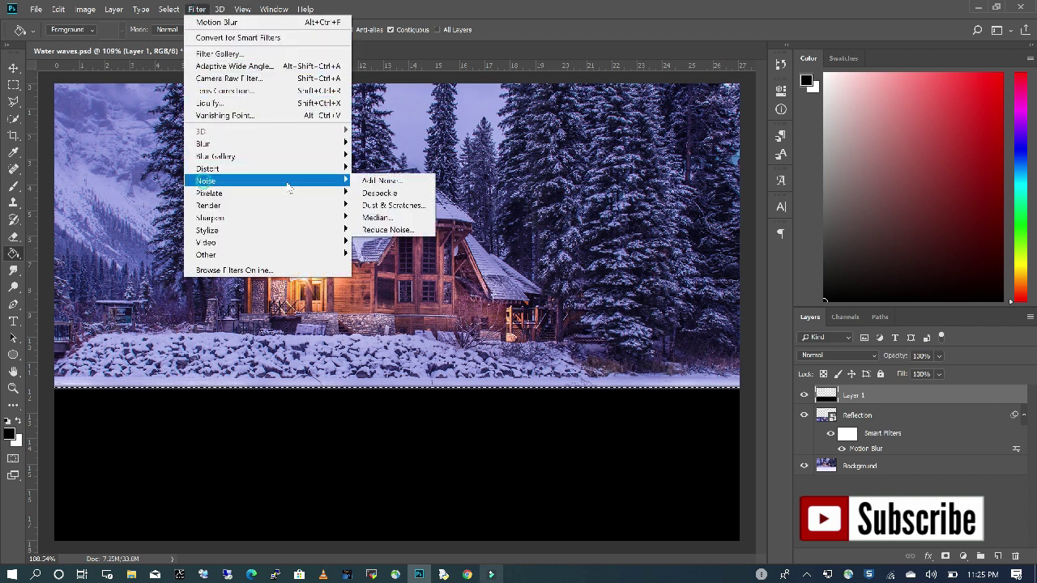
left_click(365, 186)
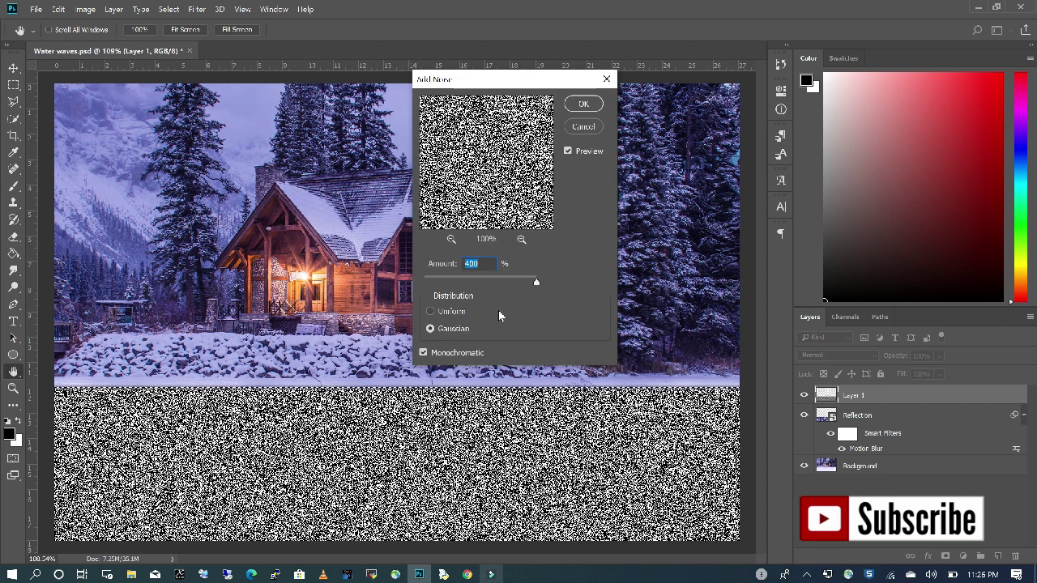
left_click(585, 103)
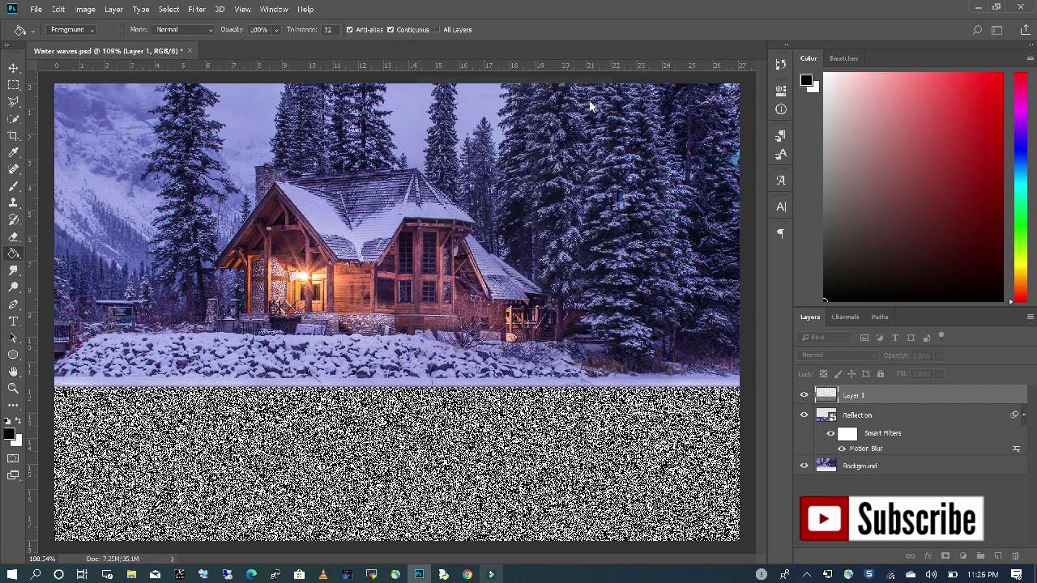
- Soften the noise with a 1.3-pixel Gaussian Blur
left_click(197, 9)
mouse_move(243, 144)
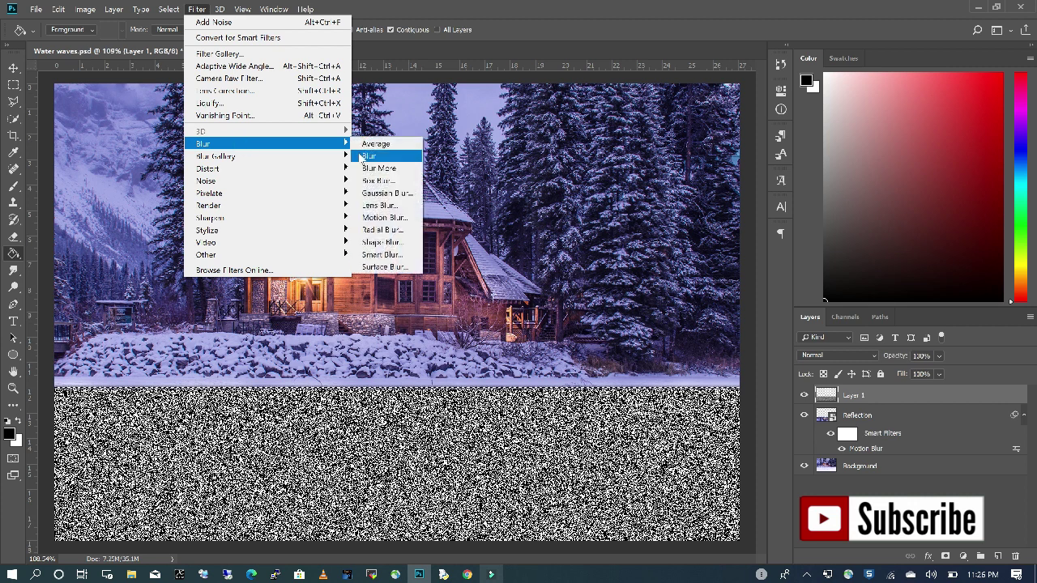
left_click(395, 194)
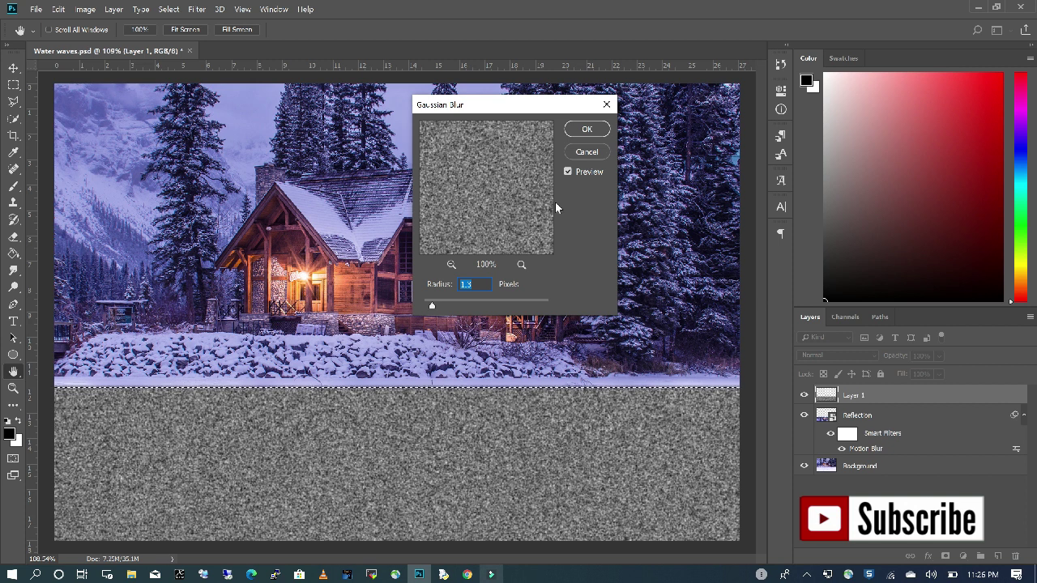
left_click(589, 132)
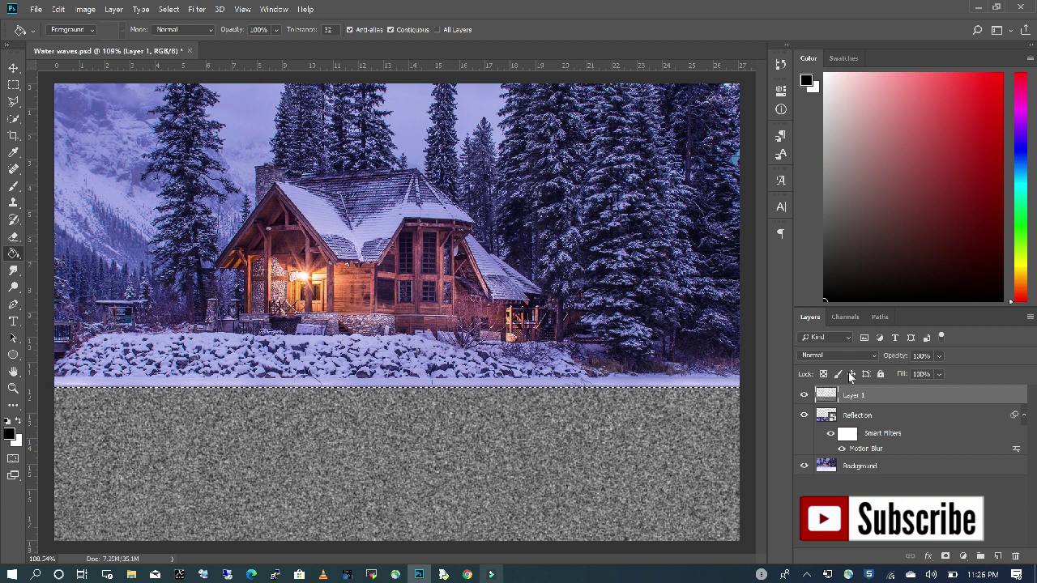
- Emboss the Red channel alone at a 180° angle and 500% amount
left_click(845, 315)
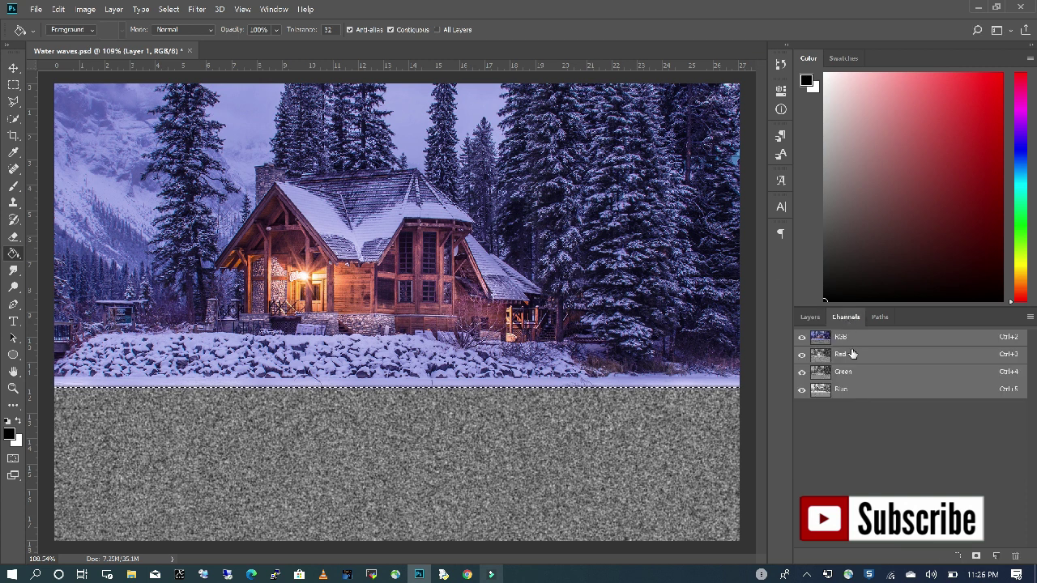
left_click(855, 358)
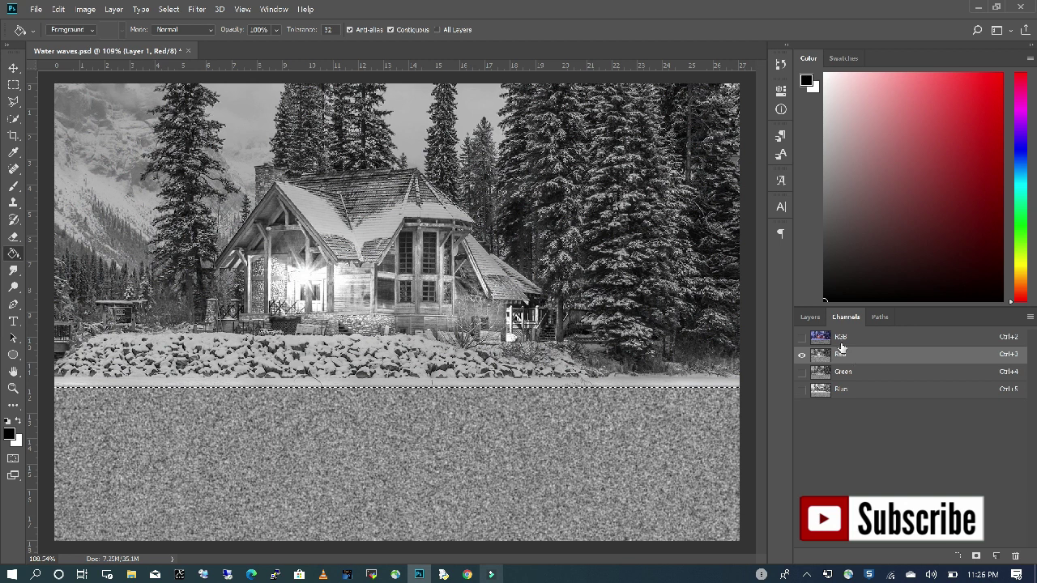
left_click(197, 9)
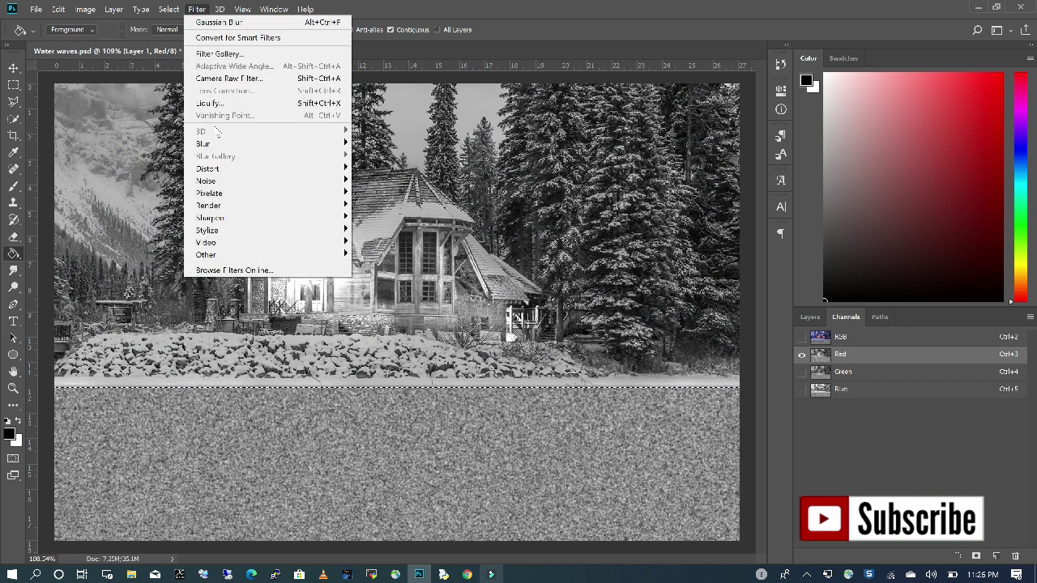
mouse_move(229, 232)
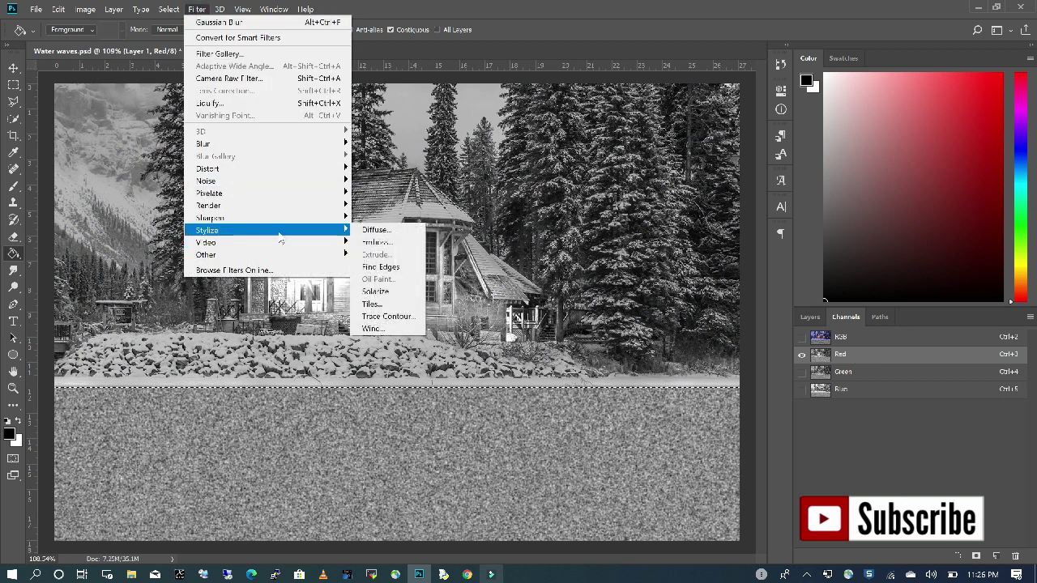
left_click(375, 242)
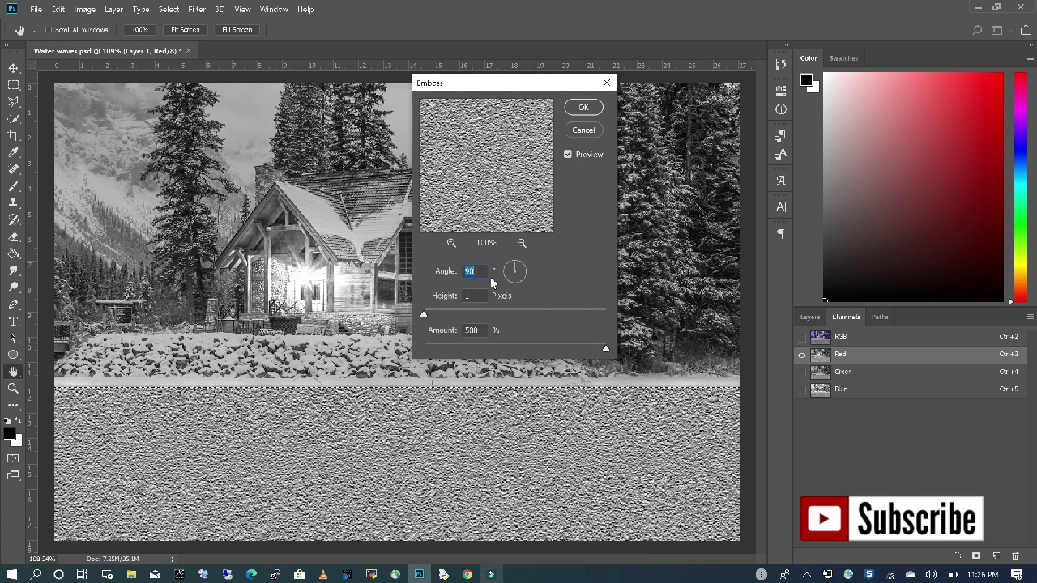
type("180")
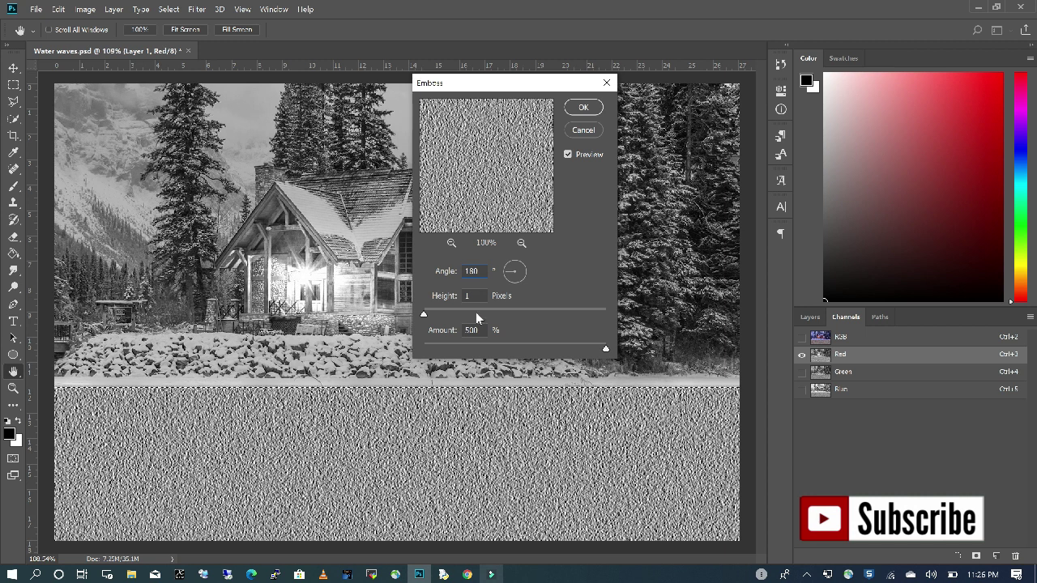
left_click(582, 108)
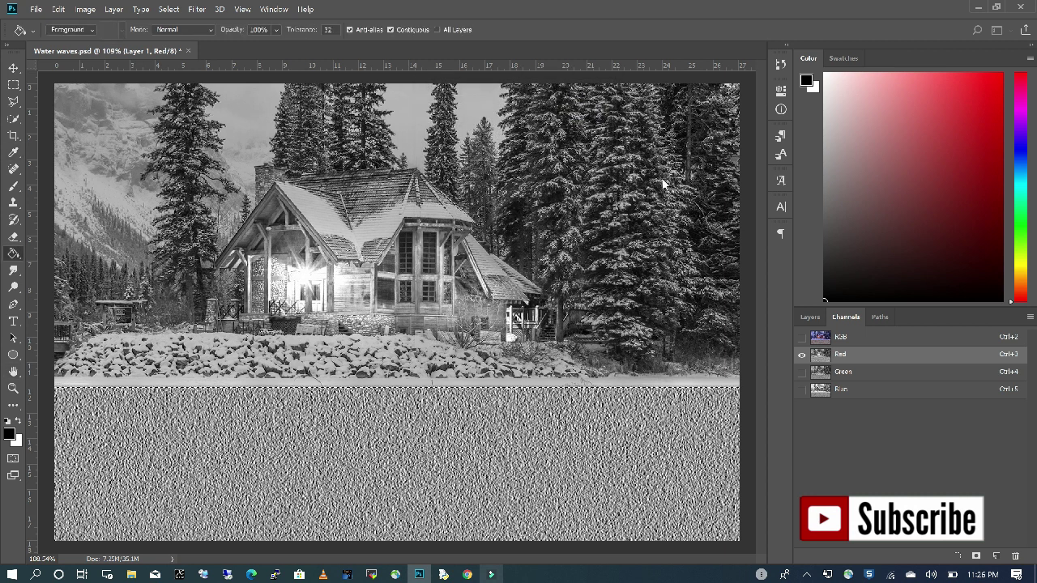
- Emboss the Green channel at a 90° angle, then return to the Layers panel
left_click(851, 372)
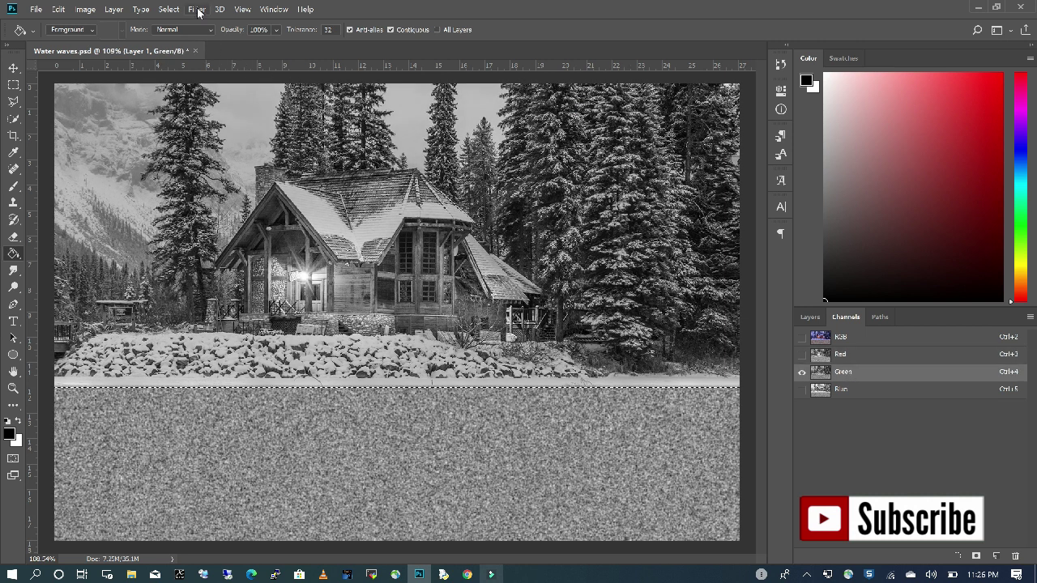
left_click(198, 10)
mouse_move(230, 234)
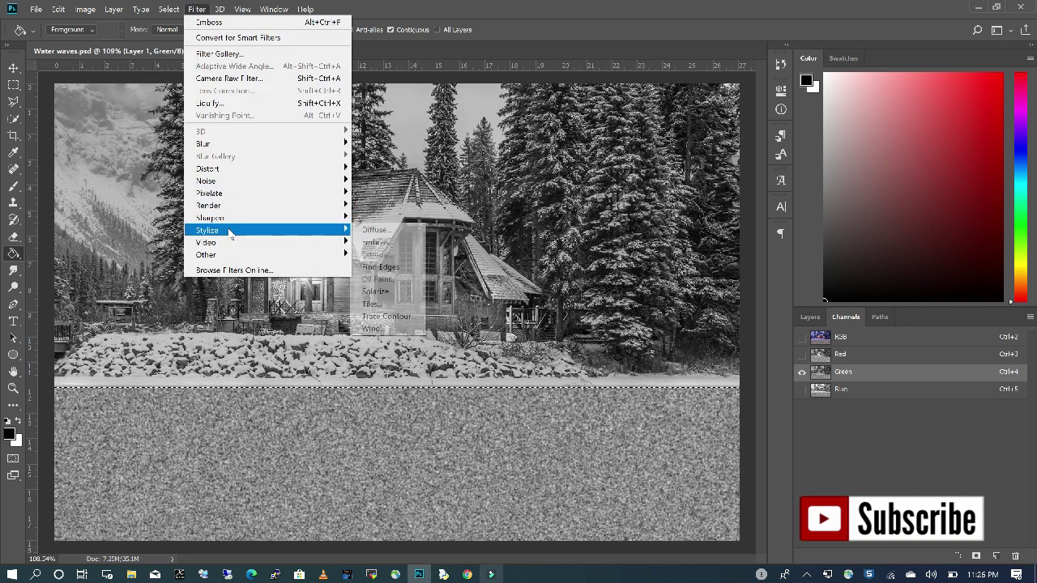
left_click(377, 243)
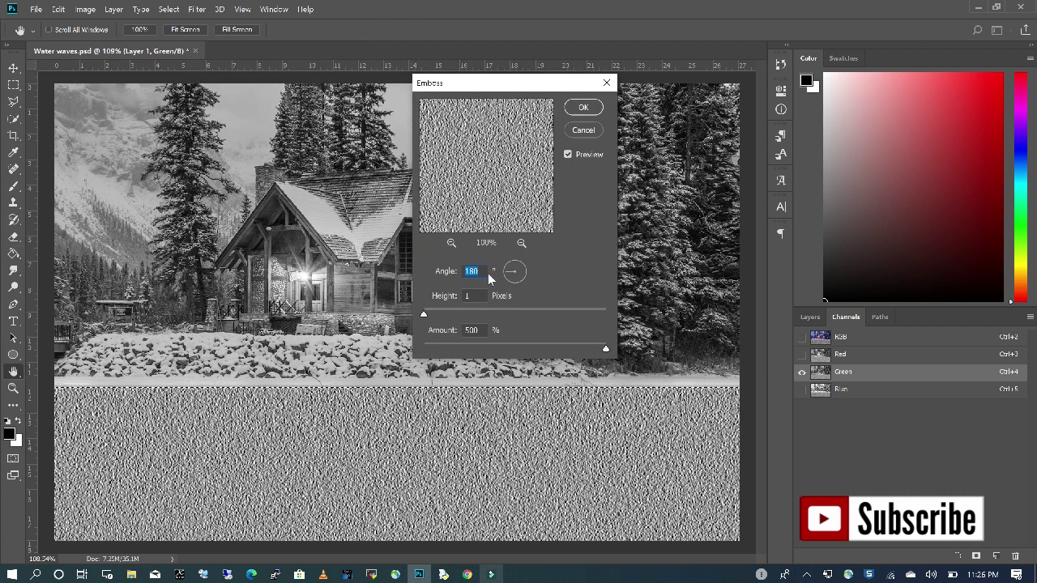
type("90")
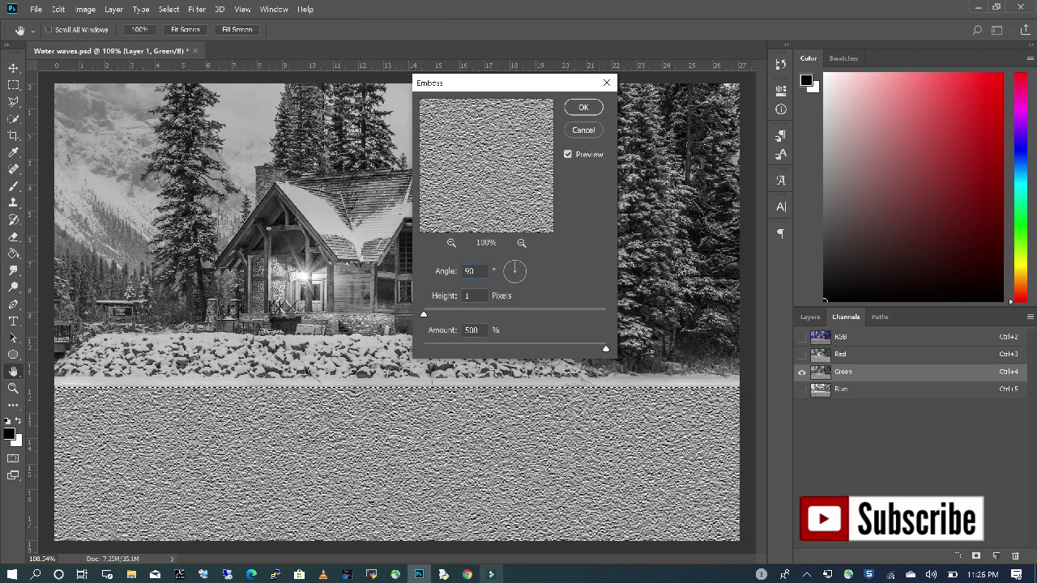
left_click(583, 109)
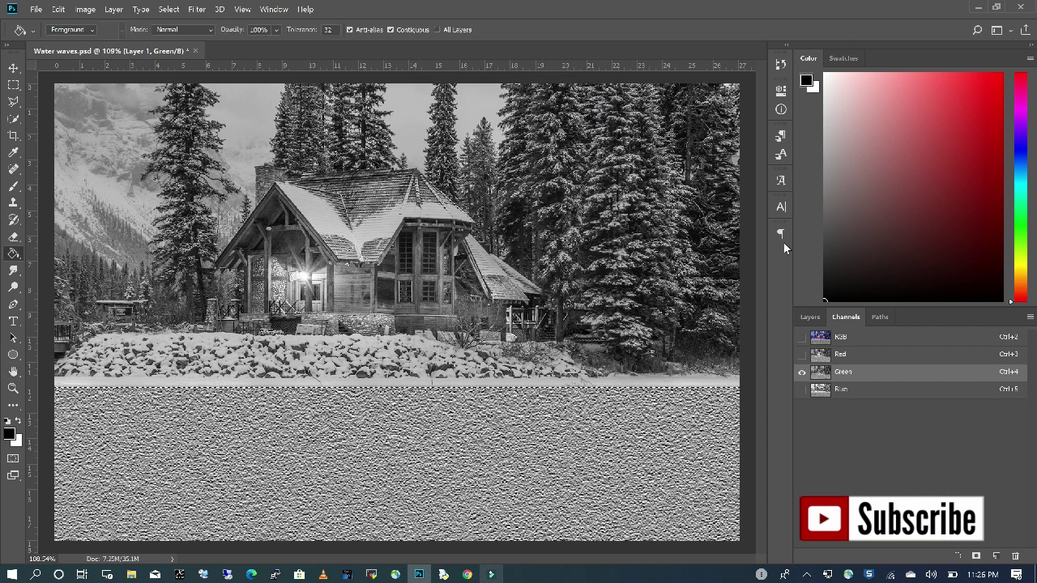
left_click(809, 318)
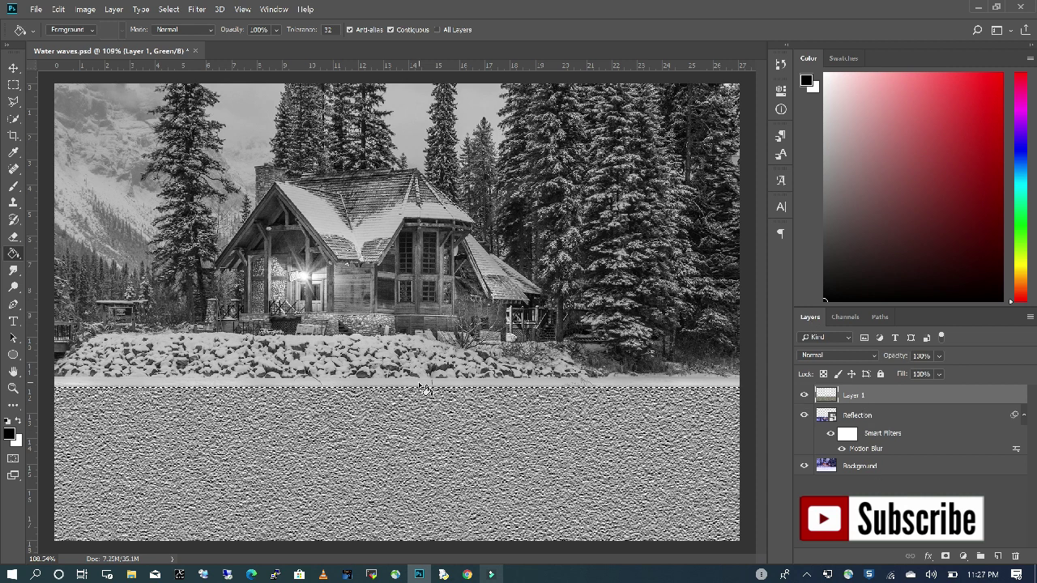
- Apply a Perspective transform to Layer 1, flaring its bottom edge far outward on both sides
left_click(58, 9)
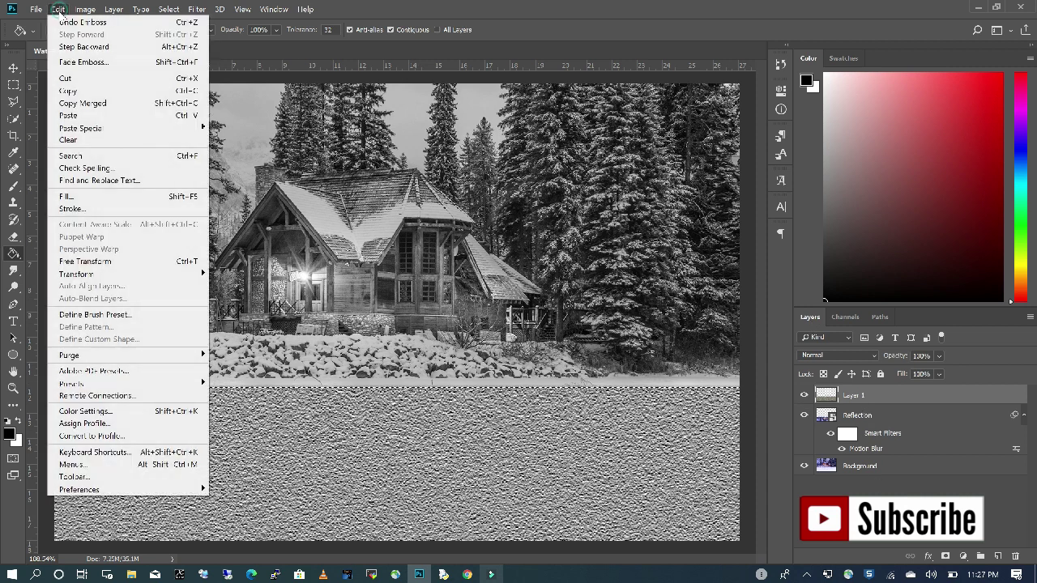
mouse_move(132, 275)
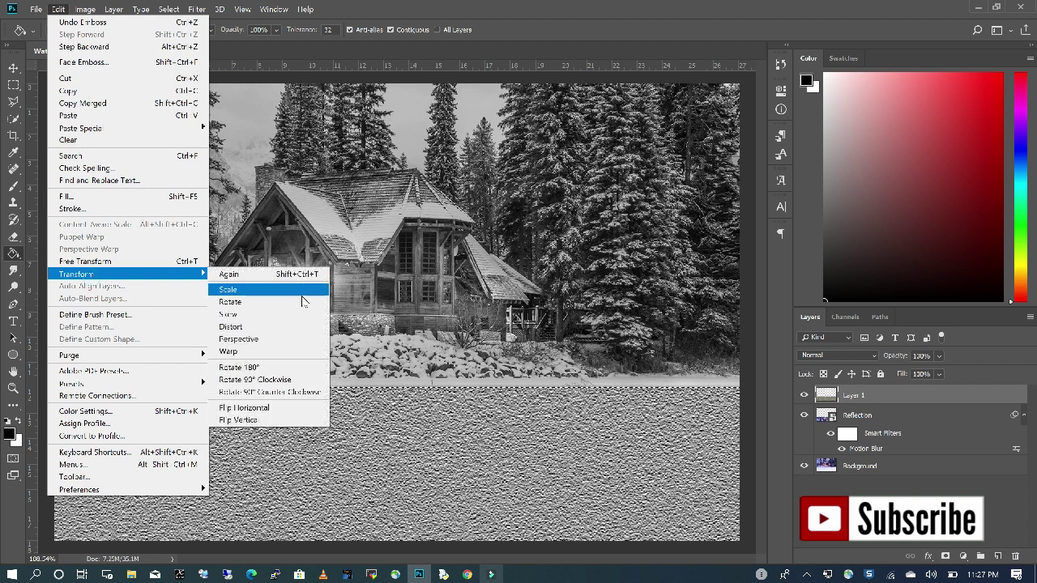
left_click(260, 340)
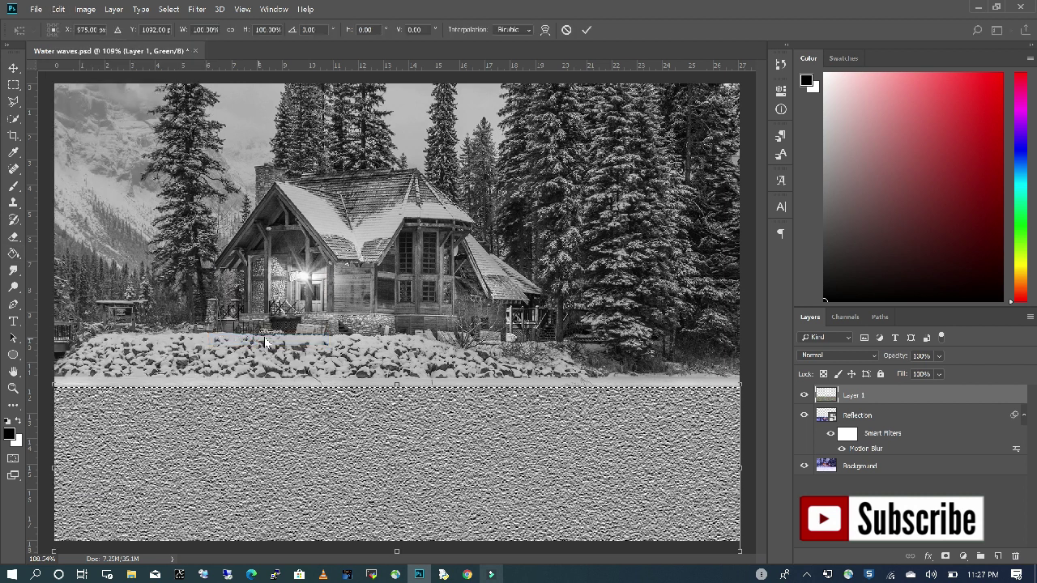
scroll(397, 279, "down", 5)
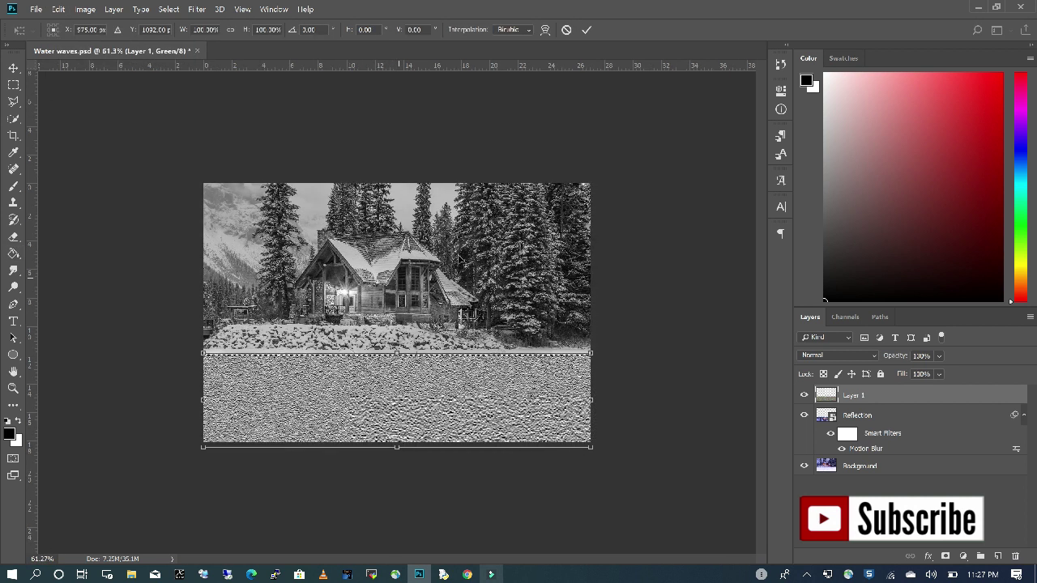
scroll(458, 257, "down", 2)
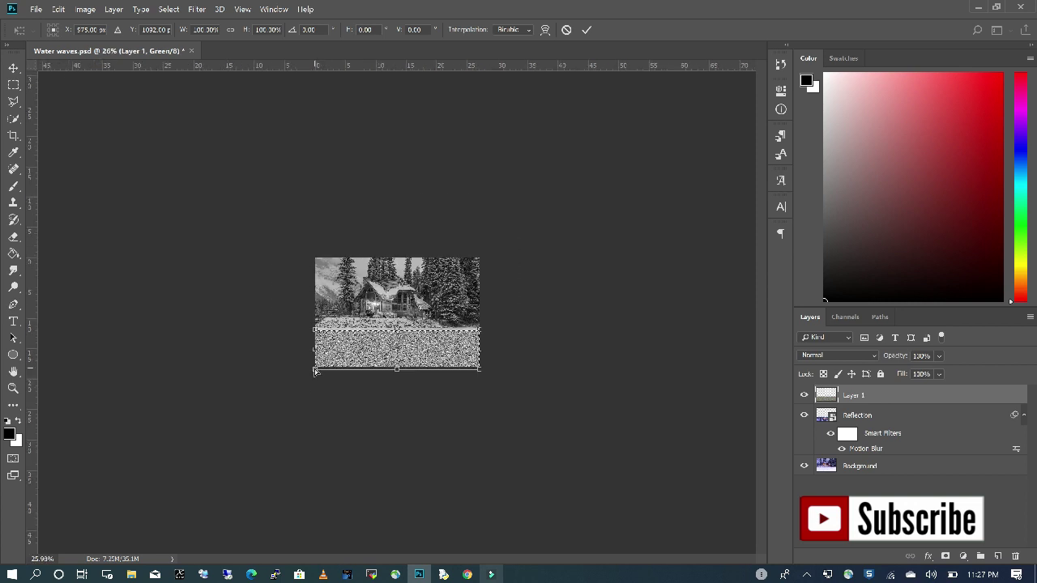
left_click_drag(315, 372, 74, 368)
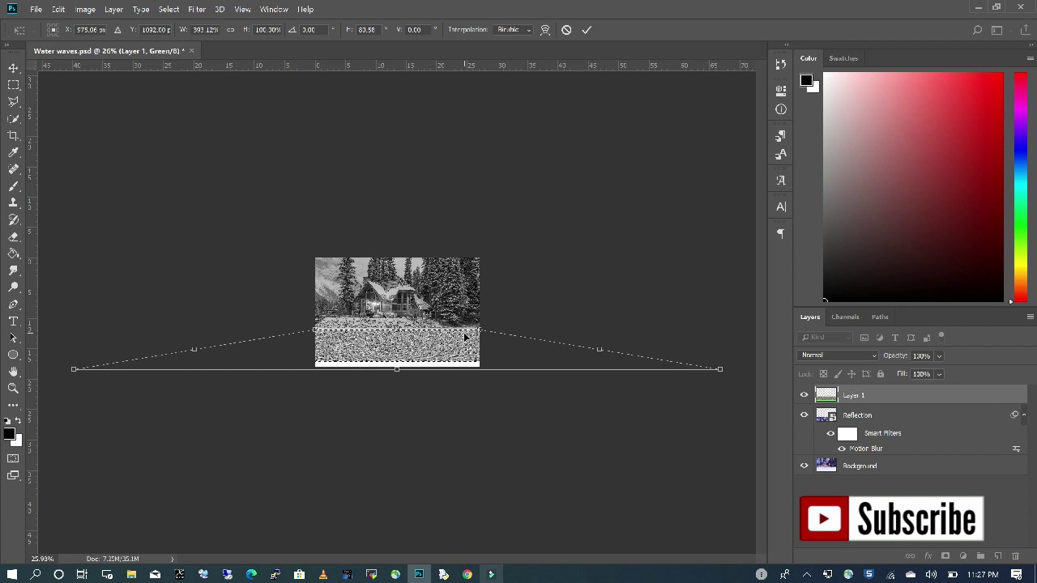
scroll(482, 326, "down", 2)
scroll(397, 319, "down", 1)
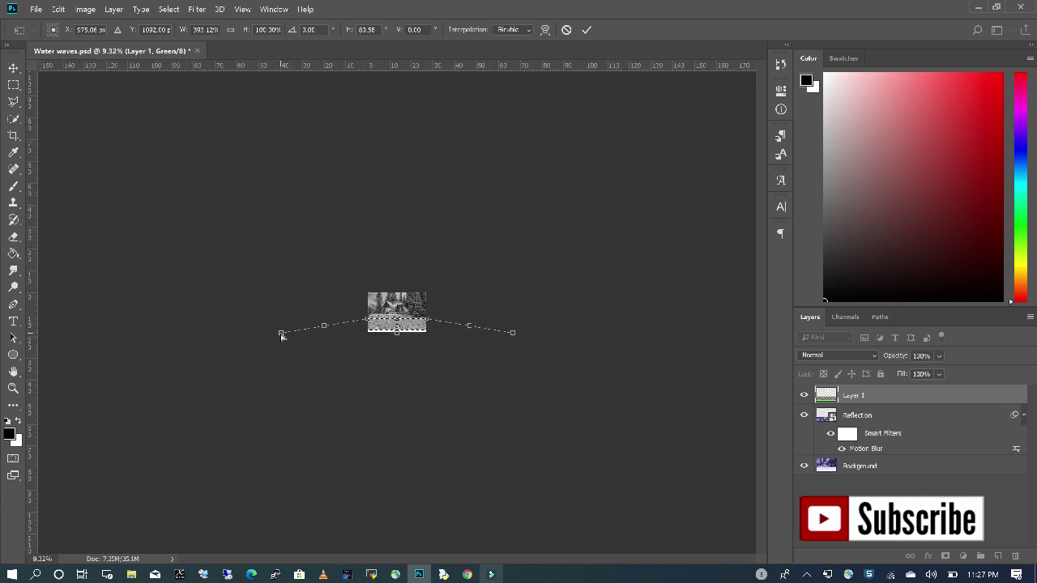
left_click_drag(280, 336, 53, 338)
scroll(405, 341, "up", 3)
scroll(406, 368, "up", 1)
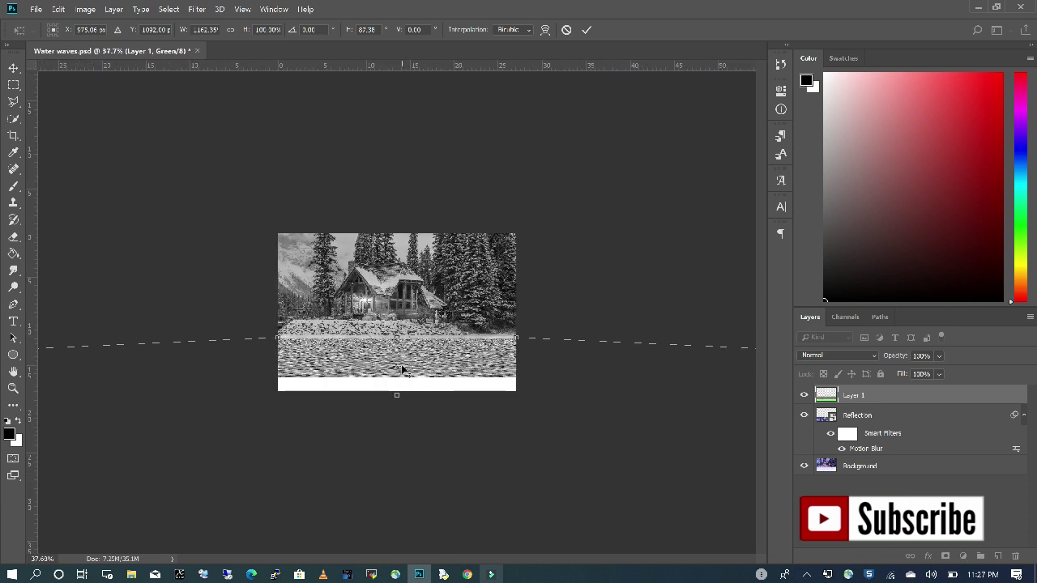
key("g")
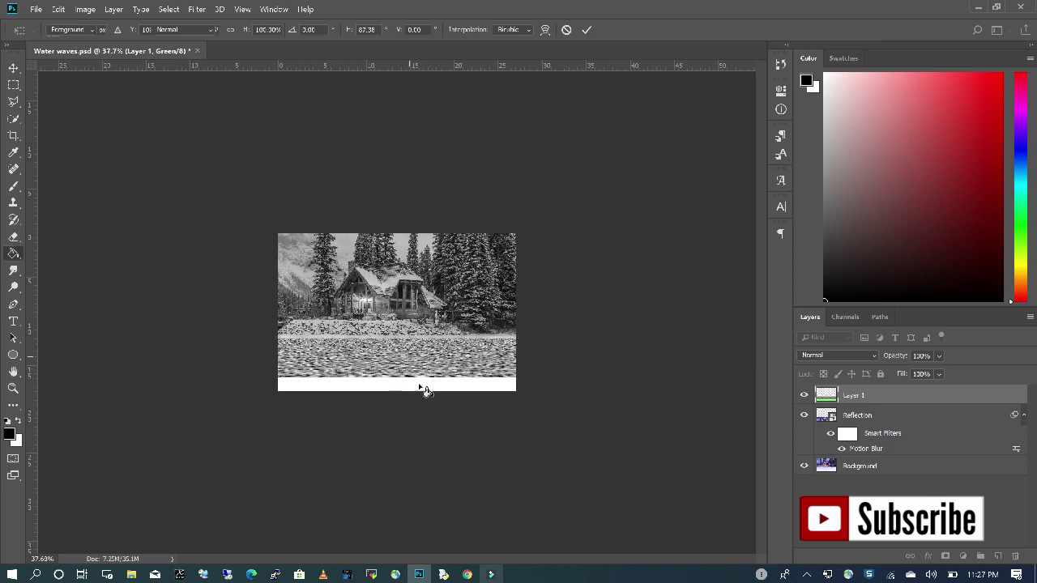
- Stretch Layer 1 down over the white strip to the bottom edge
left_click(14, 69)
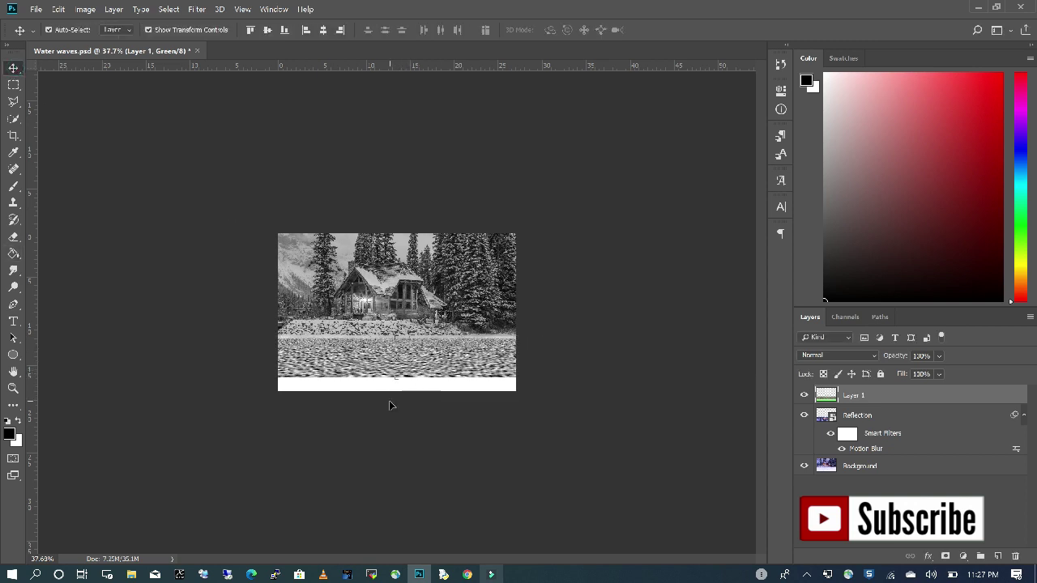
left_click_drag(396, 388, 397, 398)
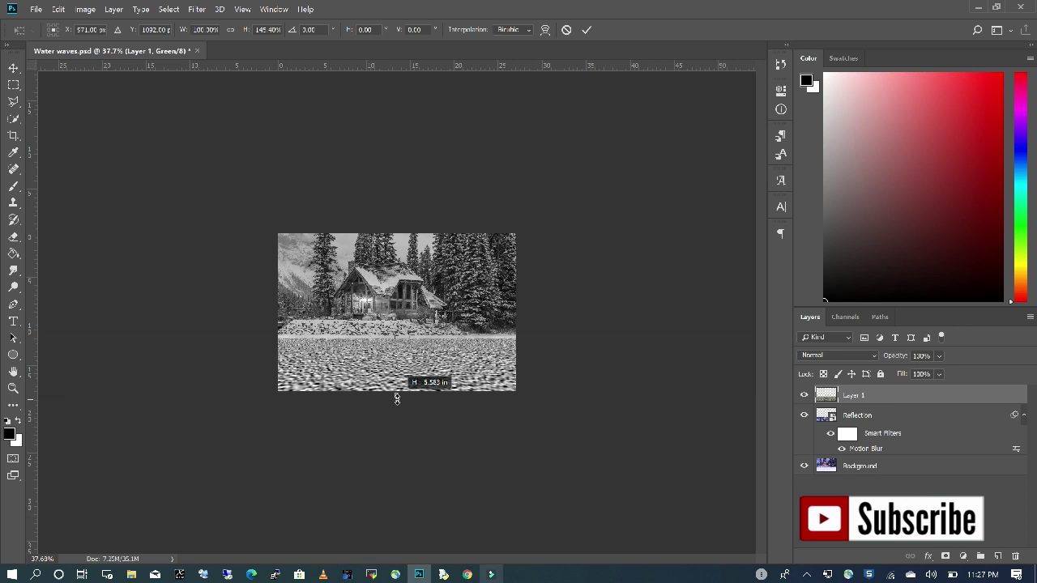
scroll(409, 341, "up", 2)
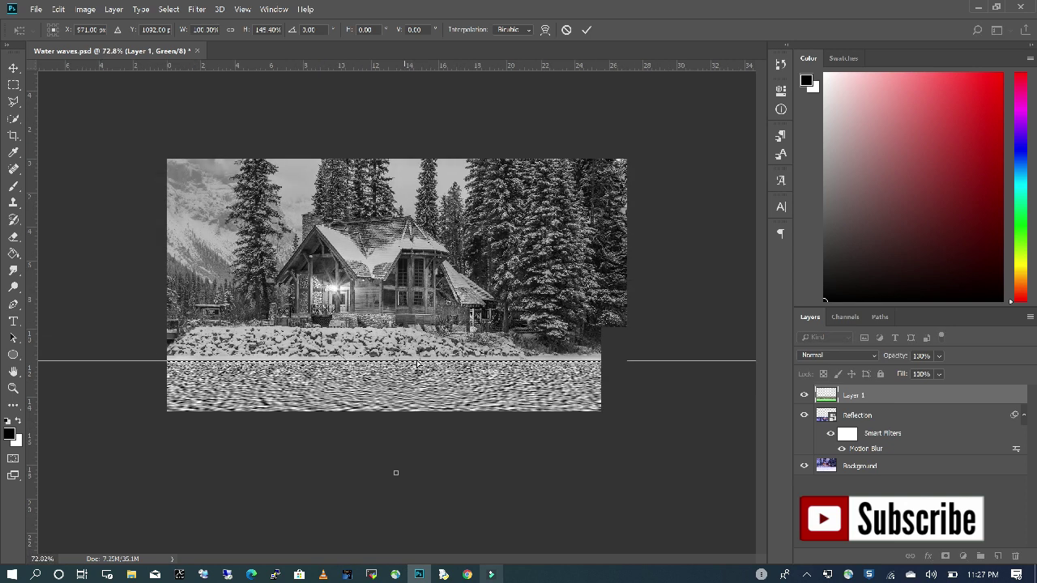
scroll(416, 366, "up", 2)
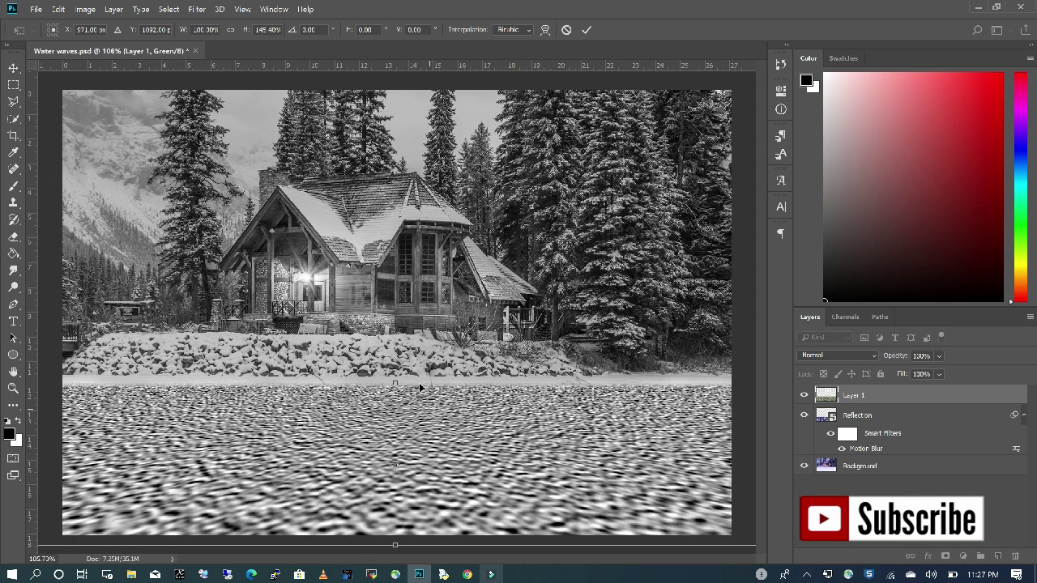
scroll(419, 389, "down", 2)
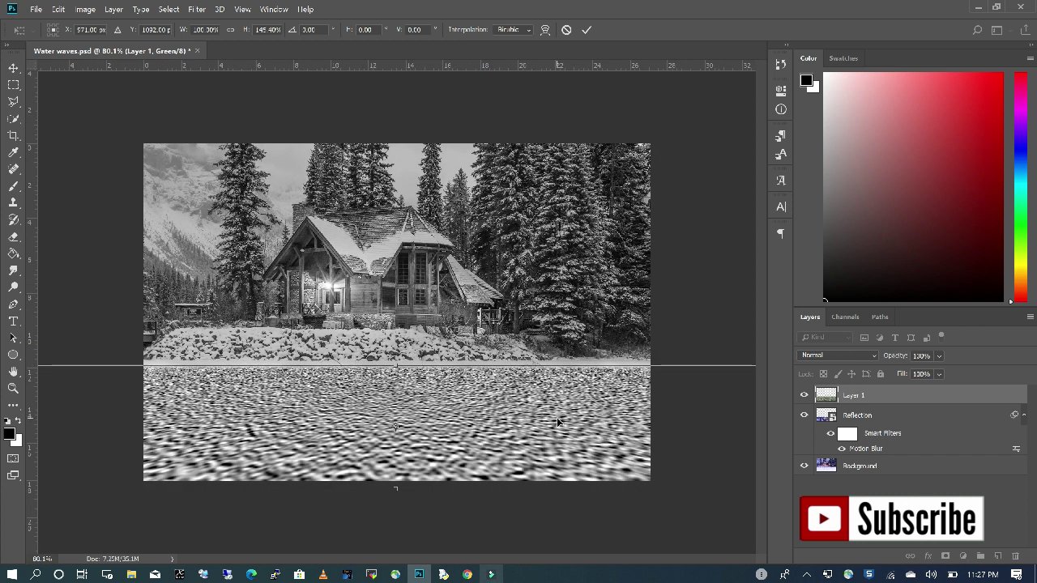
key("Return")
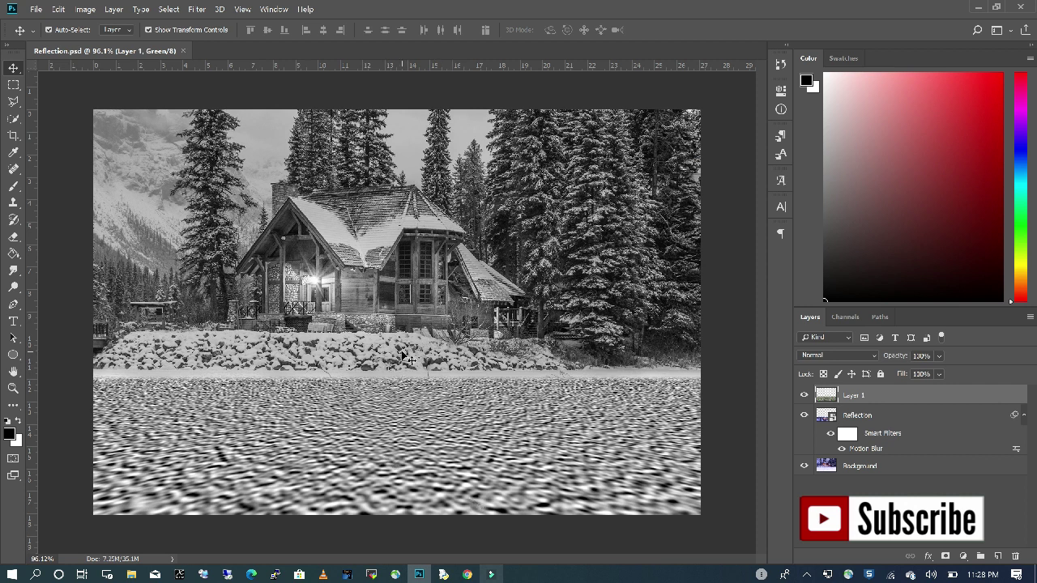
- Save the document as 'Water waves.psd', replacing the existing file and accepting the format options
left_click(39, 10)
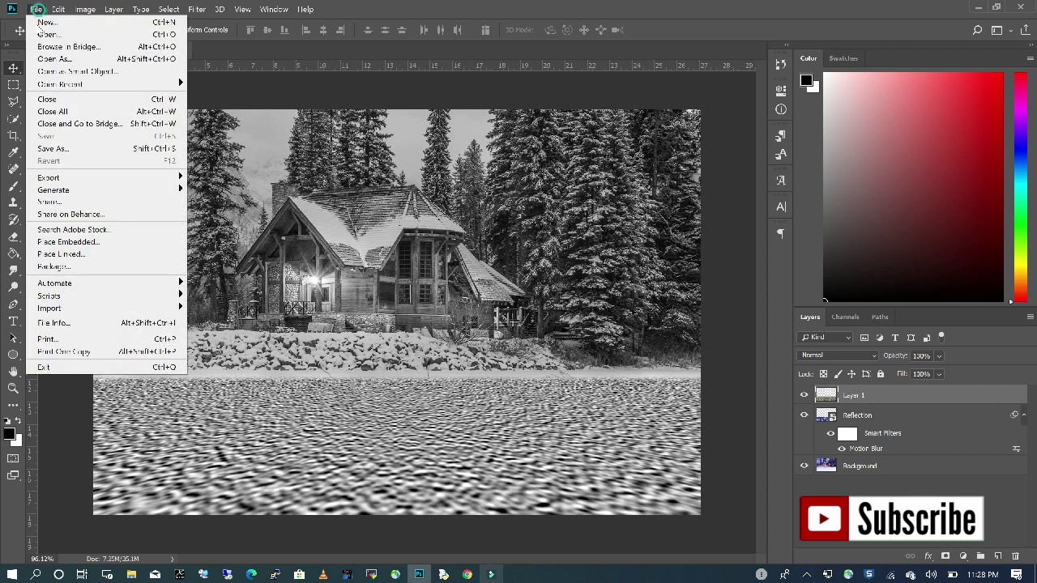
left_click(68, 151)
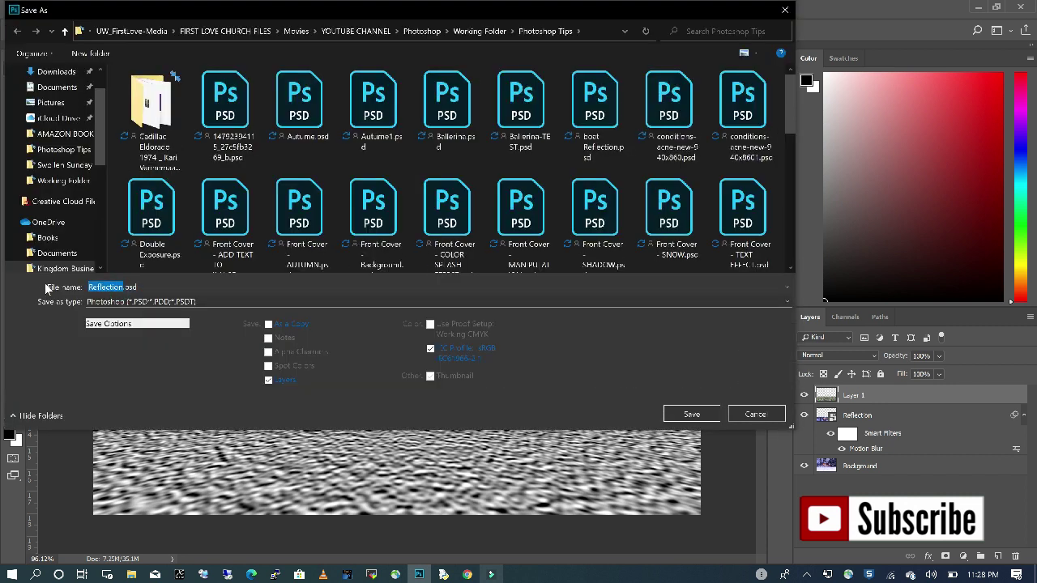
type("Water waves")
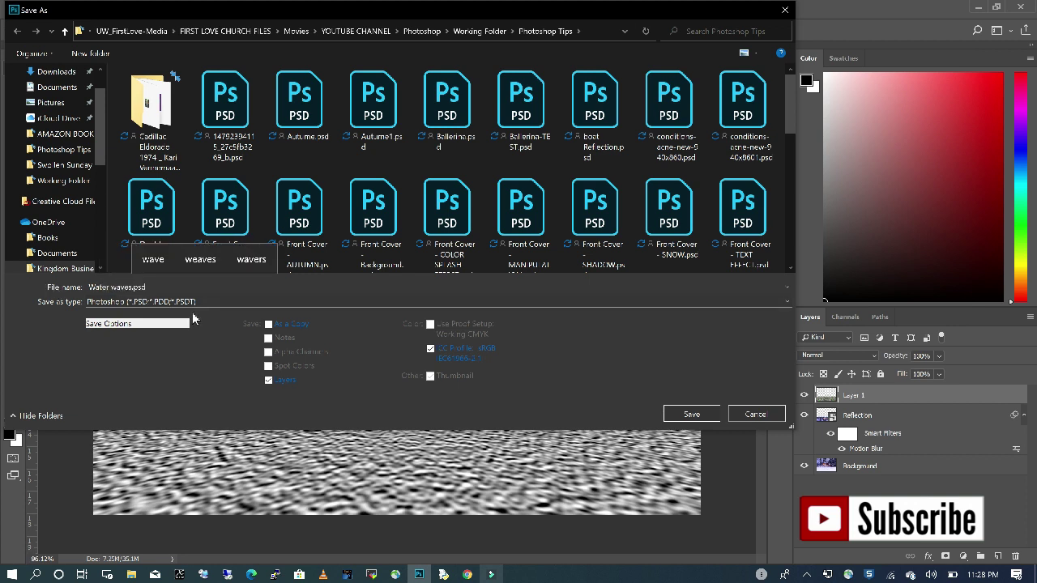
left_click(694, 415)
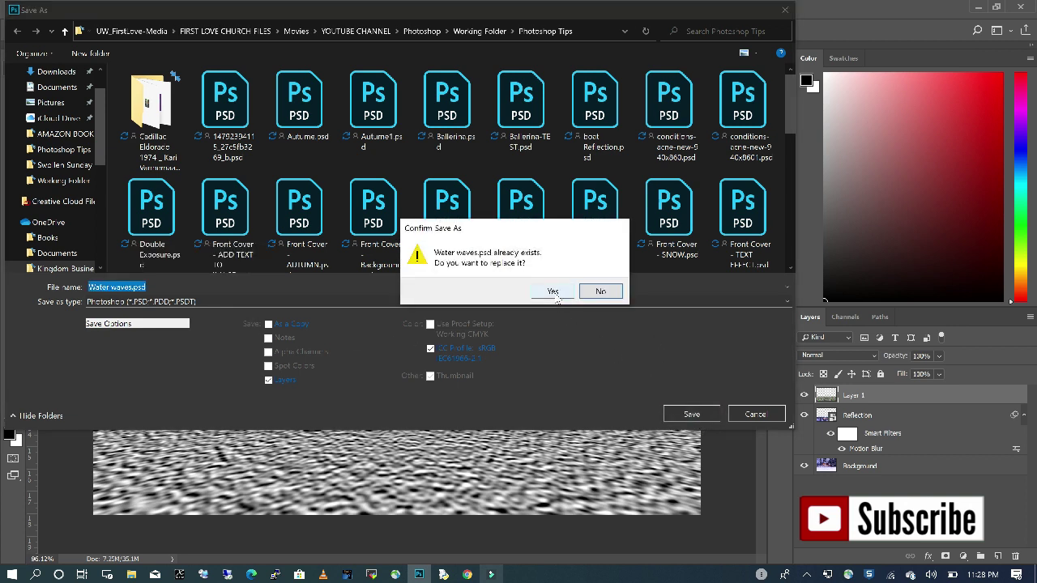
left_click(554, 291)
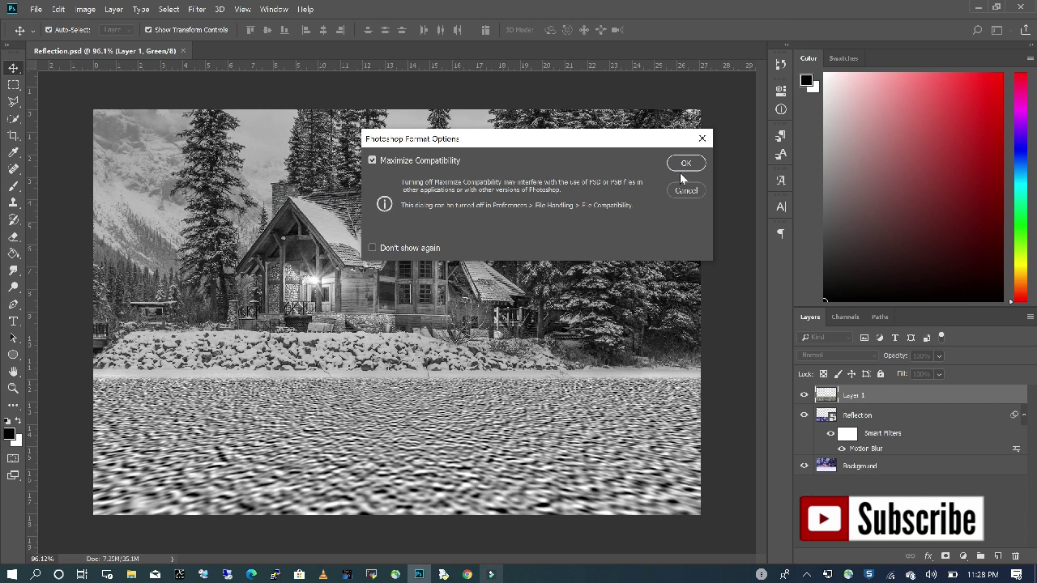
left_click(686, 163)
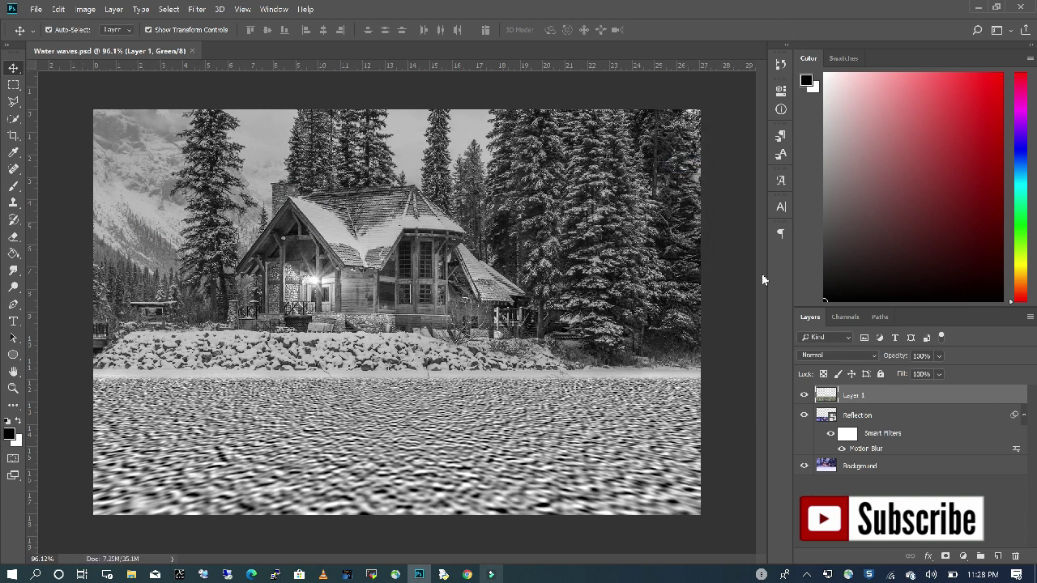
- Delete the grey wave texture layer (Layer 1) and select the Reflection layer
left_click_drag(926, 396, 1015, 557)
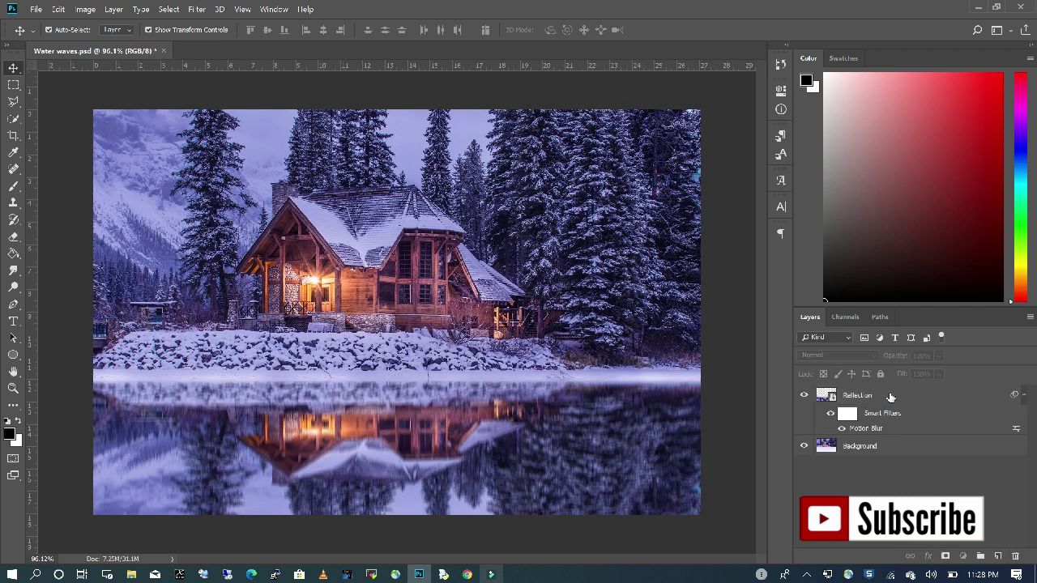
left_click(891, 397)
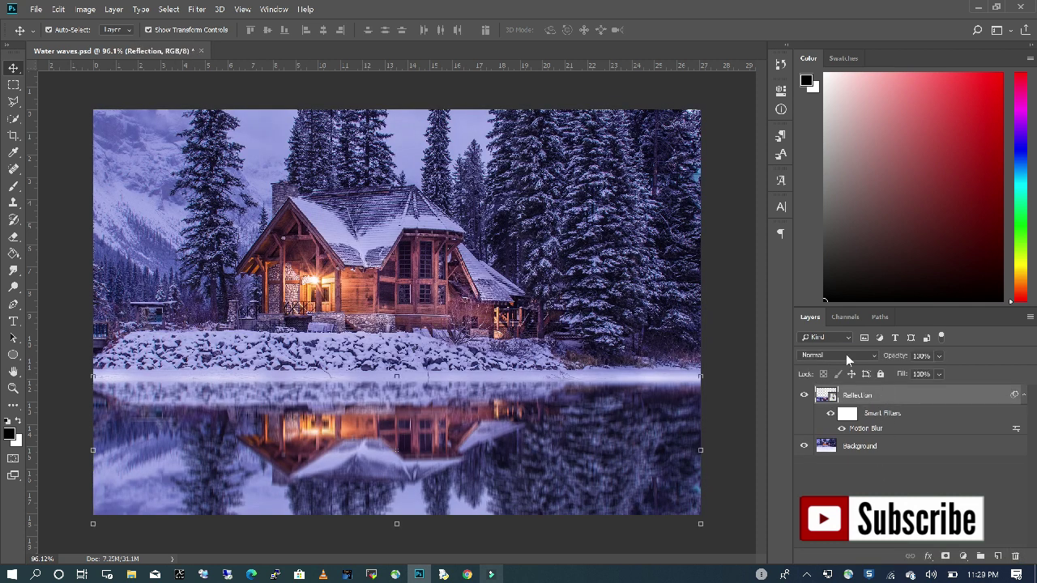
left_click(196, 10)
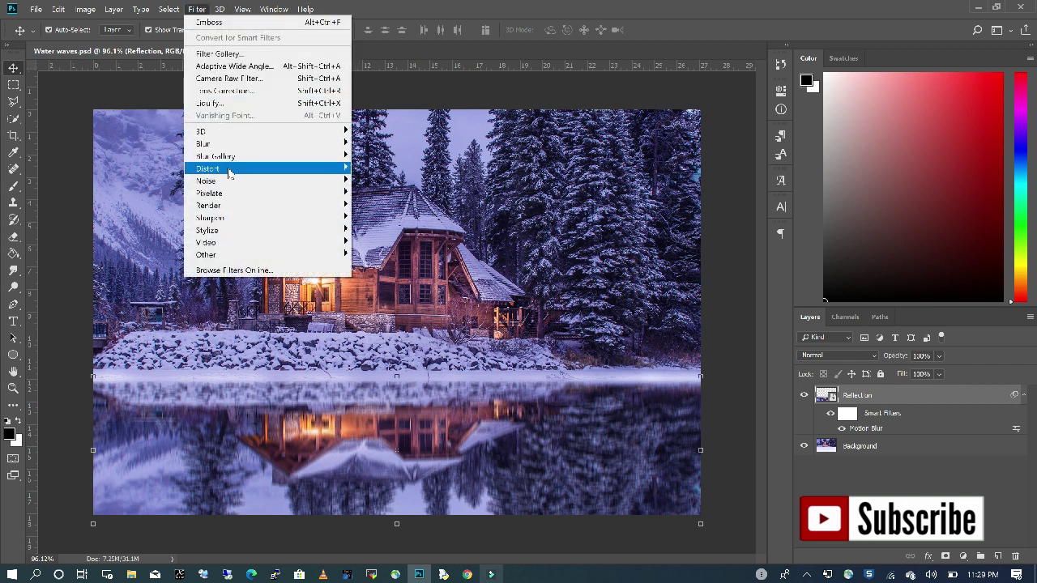
- Apply a Displace filter to the Reflection layer using Water waves.psd as the displacement map
mouse_move(229, 173)
left_click(382, 172)
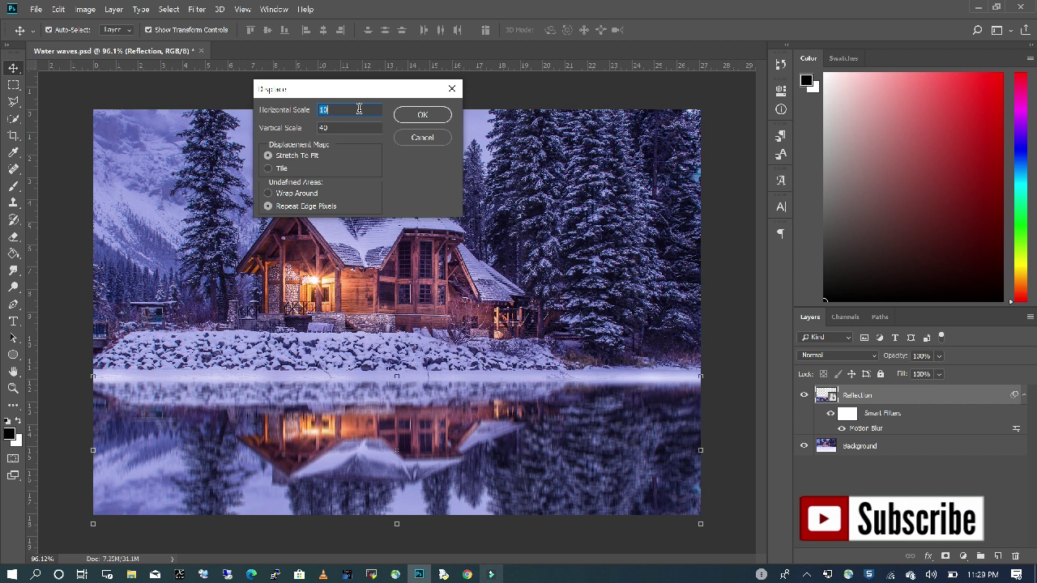
left_click(424, 117)
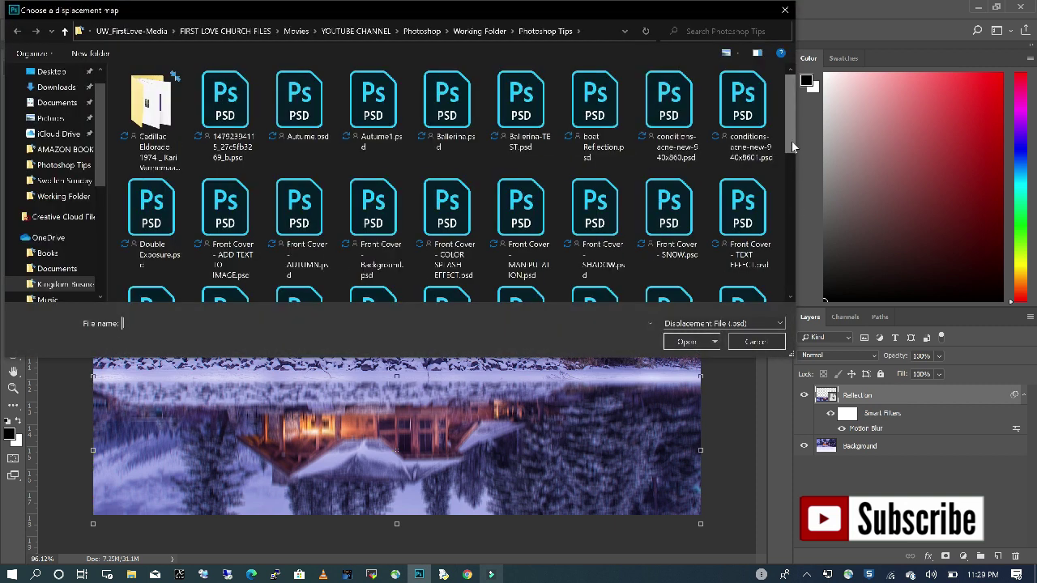
left_click_drag(791, 141, 800, 281)
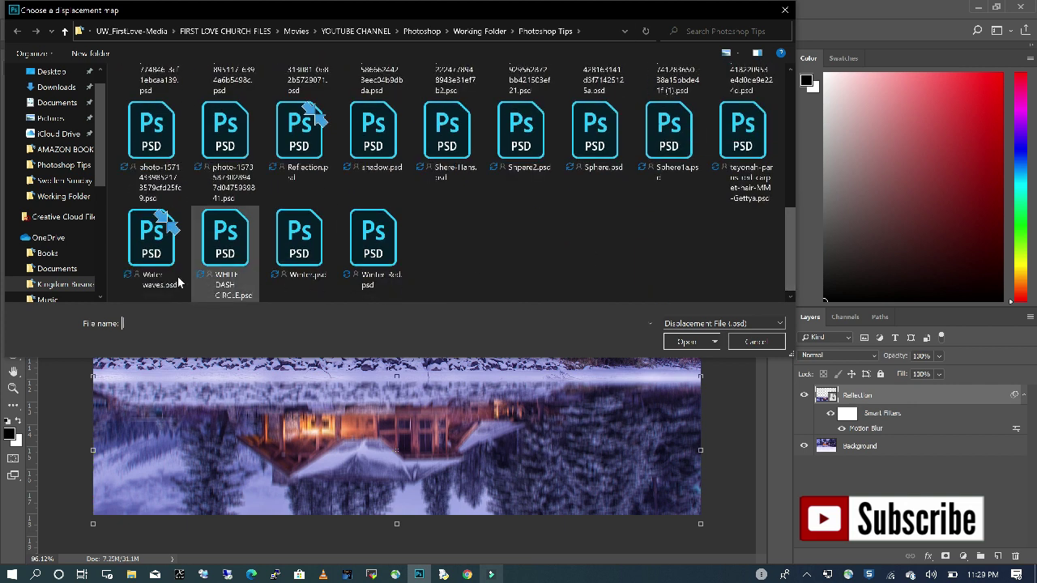
double_click(154, 239)
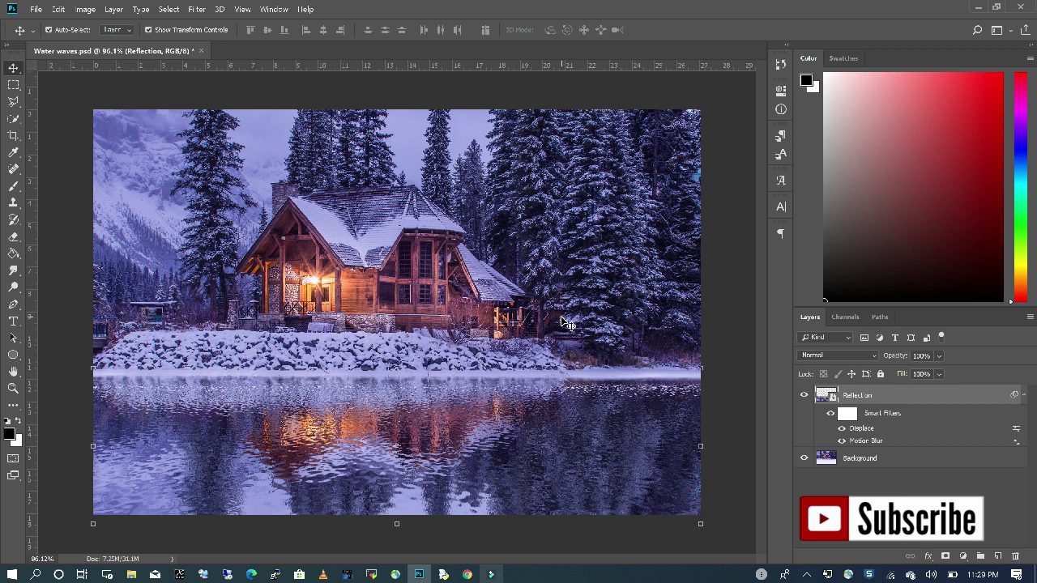
left_click(755, 433)
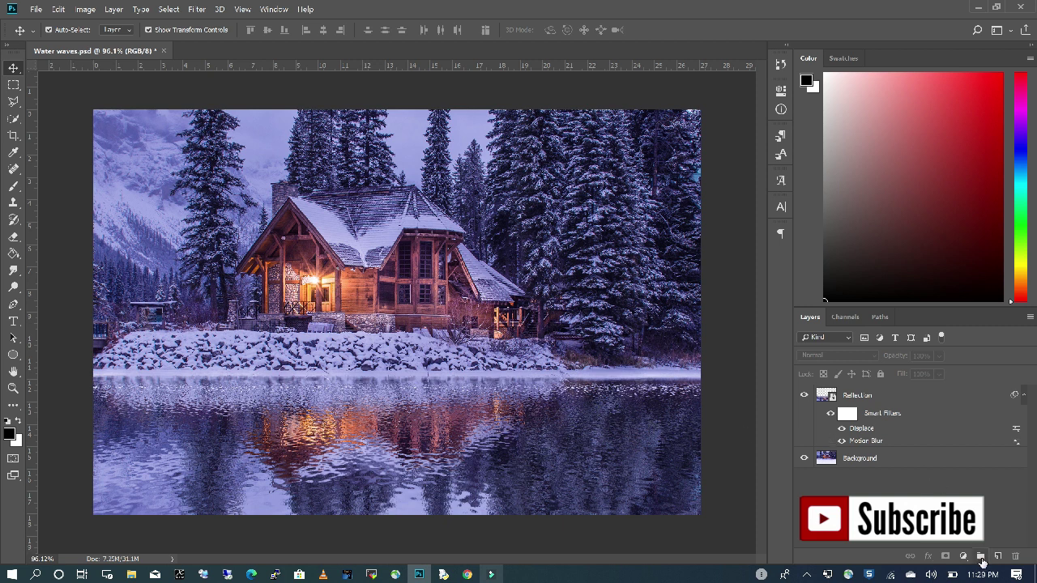
- Add a new empty top layer and set the Gradient Tool to Reflected Gradient
left_click(997, 557)
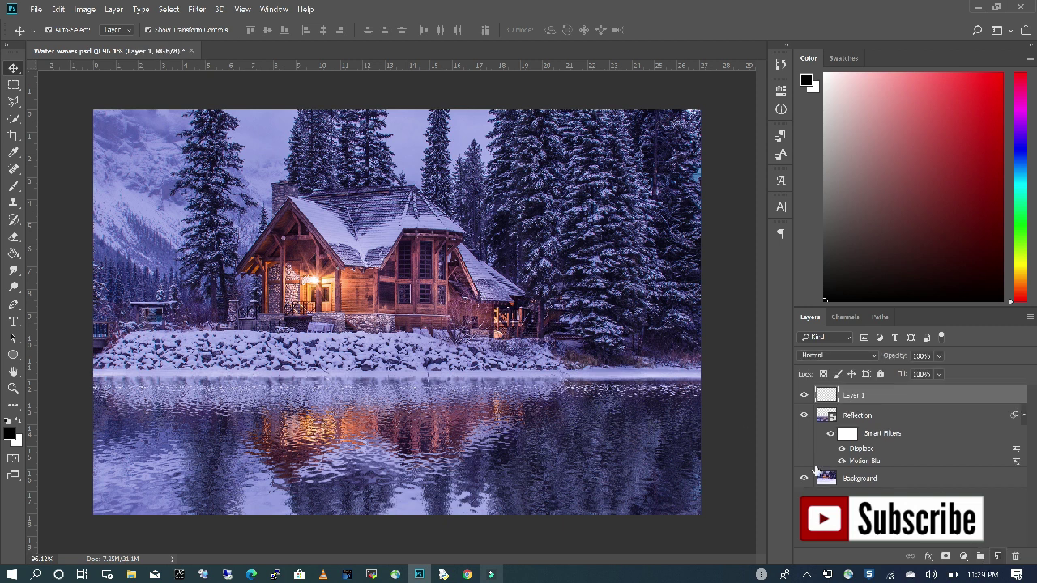
left_click(15, 255)
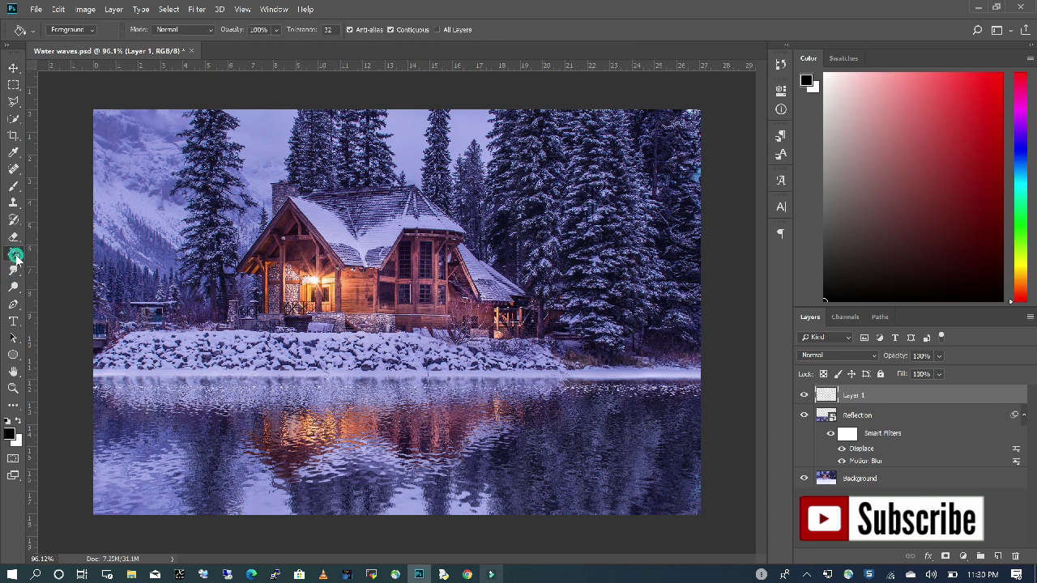
right_click(15, 254)
left_click(54, 256)
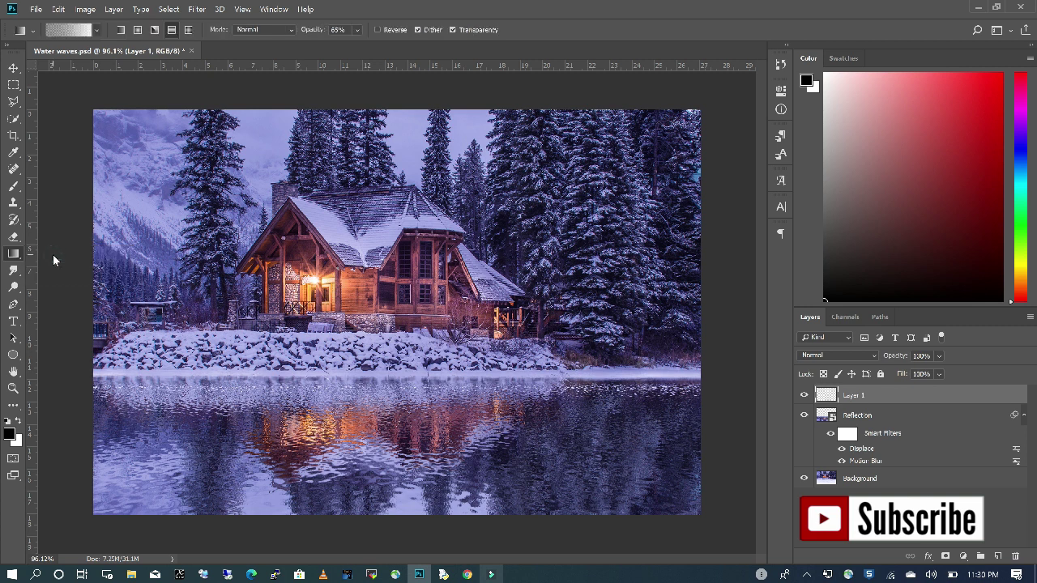
left_click(172, 33)
- Drag a reflected white gradient across the shoreline on the new layer
scroll(387, 387, "up", 3)
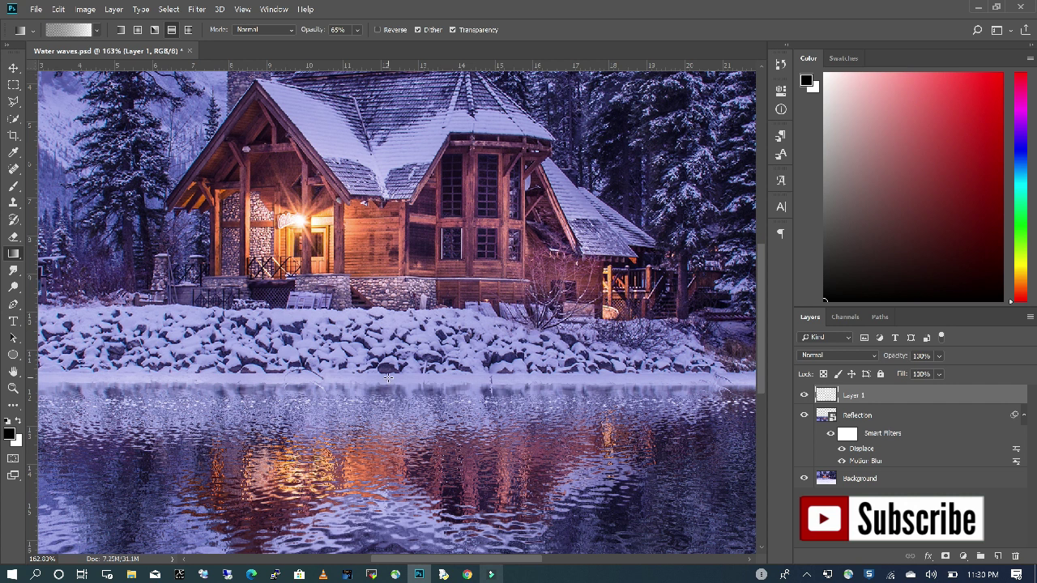
left_click_drag(388, 378, 398, 380)
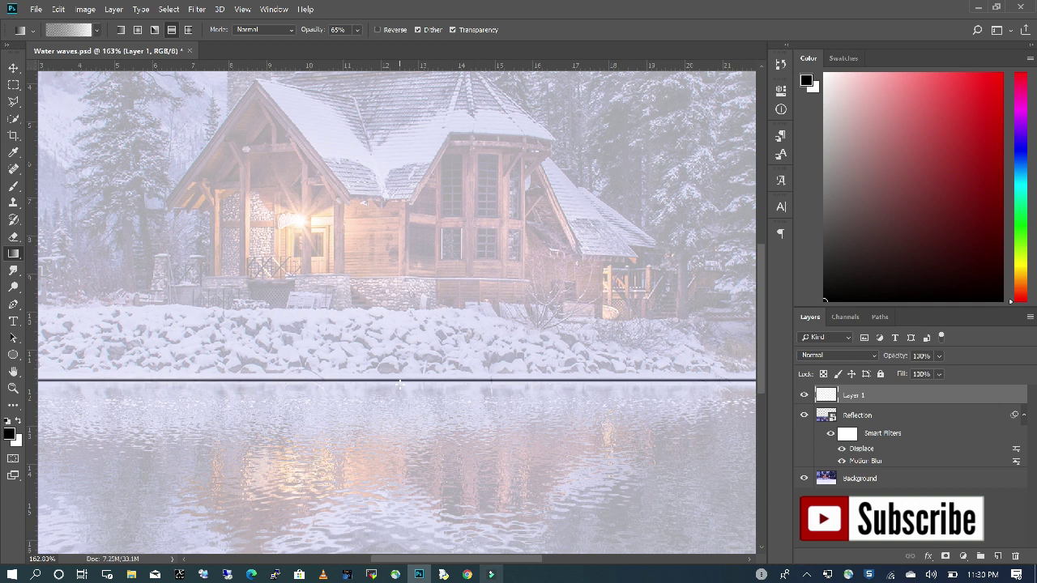
scroll(384, 357, "down", 5)
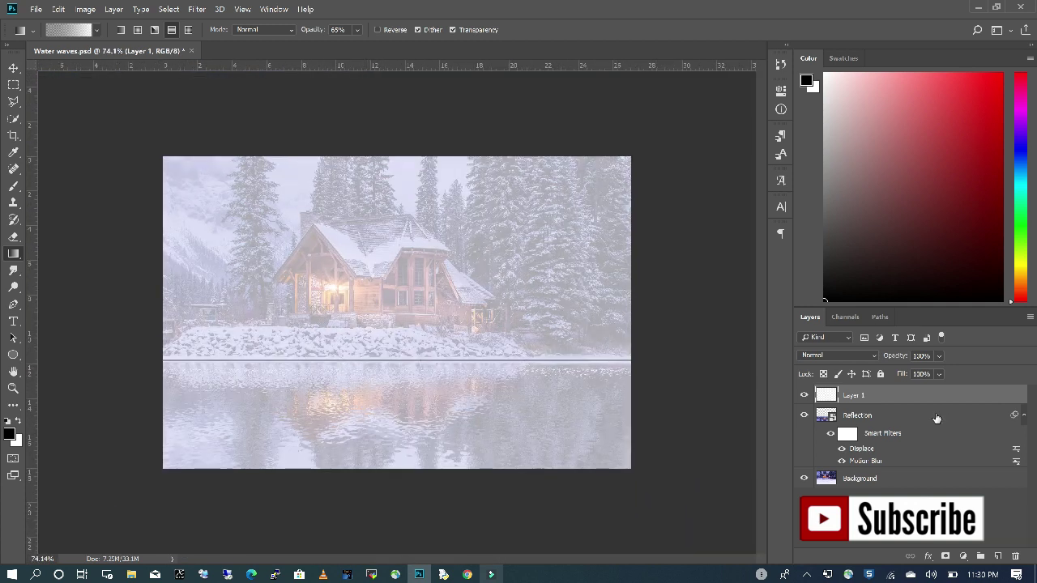
left_click(867, 358)
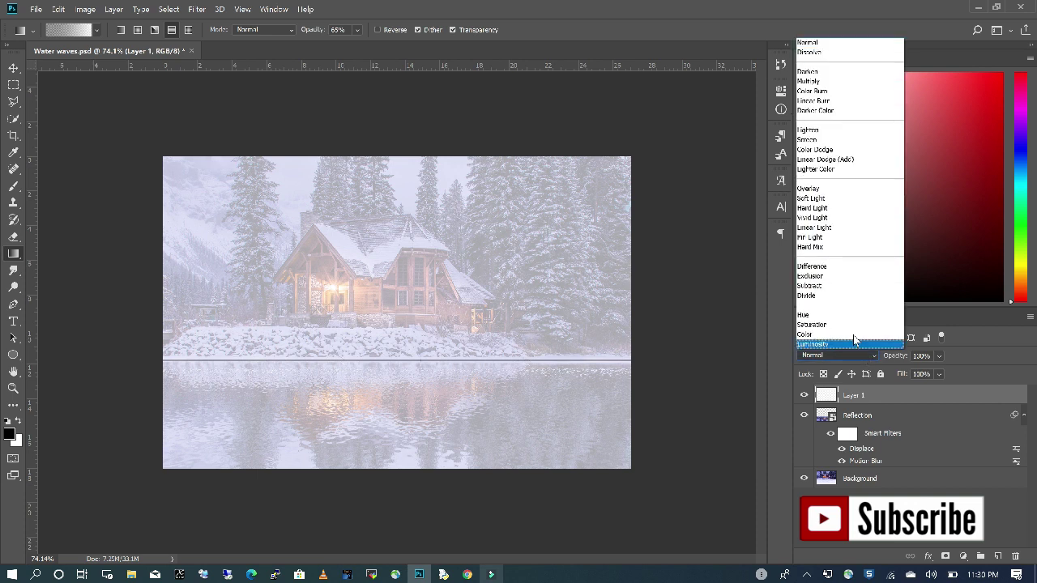
- Set the gradient layer's blend mode to Soft Light
left_click(831, 206)
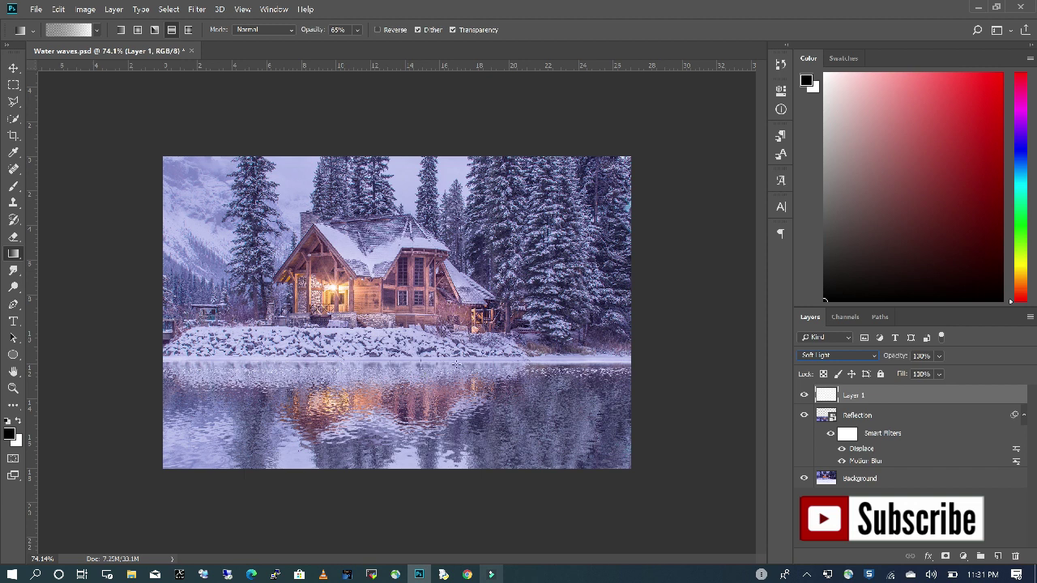
left_click(13, 68)
scroll(356, 366, "up", 2)
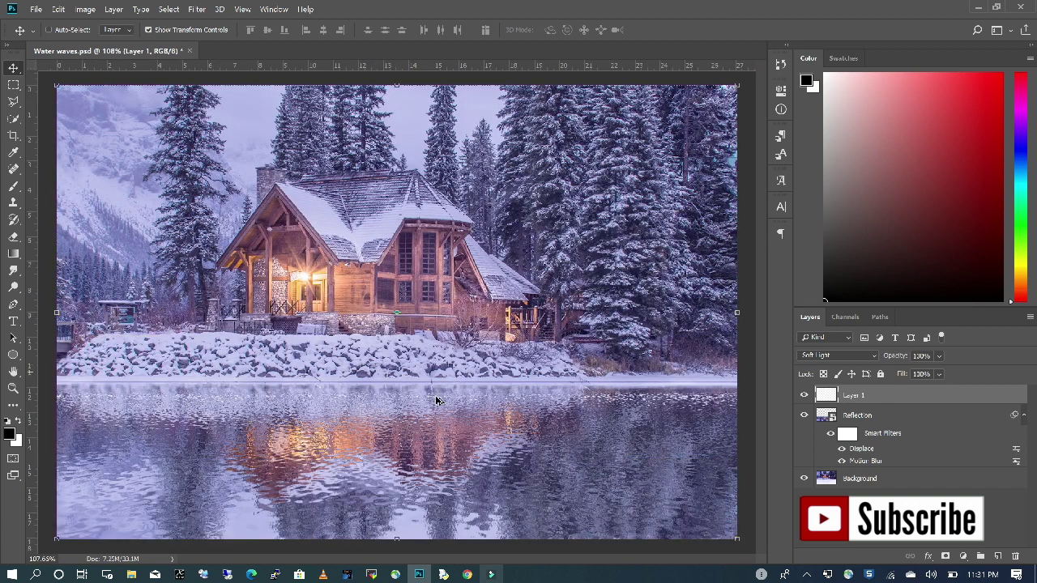
scroll(431, 393, "down", 1)
scroll(430, 392, "down", 1)
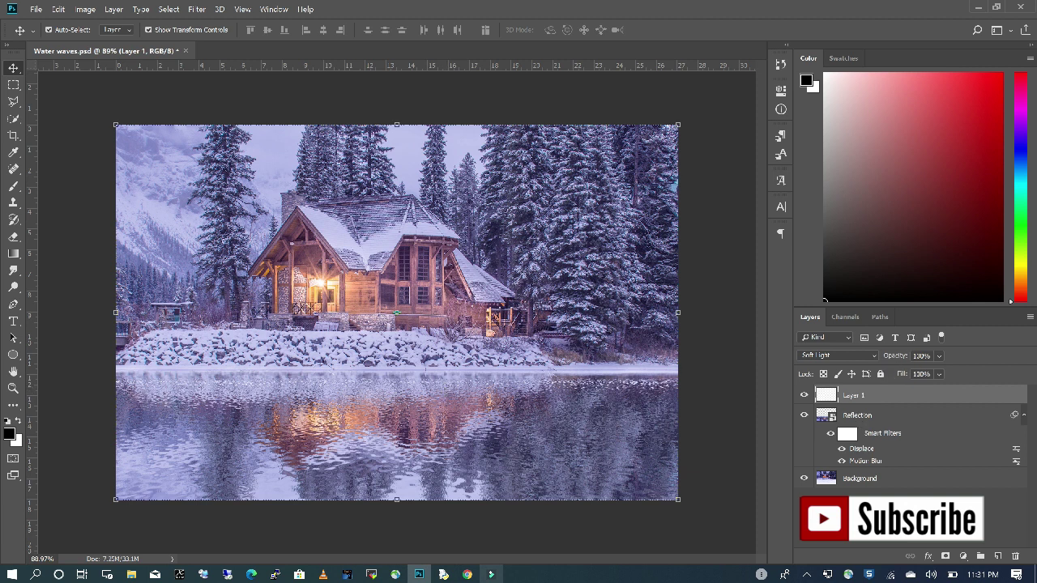
- Lower Layer 1's opacity to about 67% and fit the whole image in the window
left_click(938, 355)
left_click_drag(973, 374, 970, 378)
left_click_drag(962, 376, 953, 376)
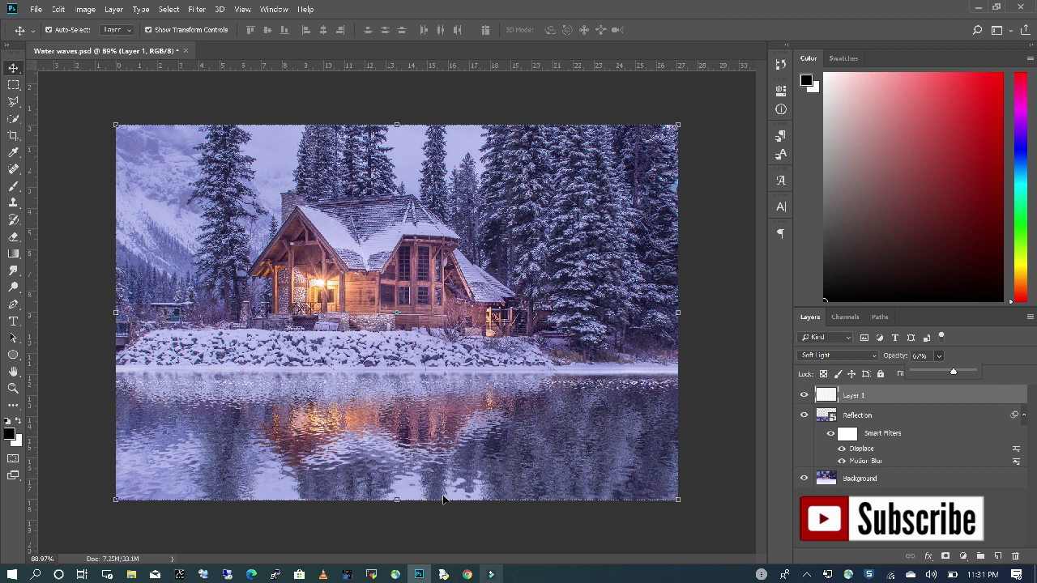
left_click(706, 477)
key("ctrl+0")
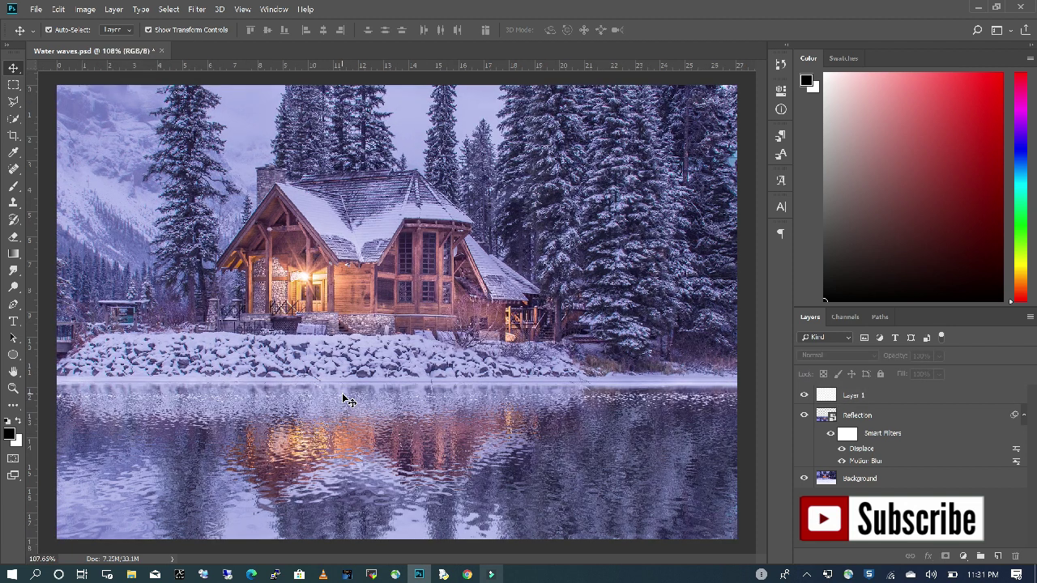